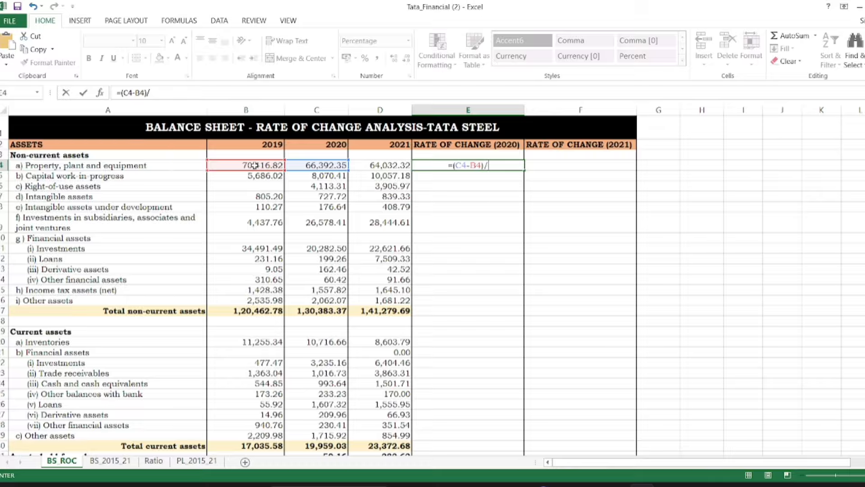
Complete the 2020 rate of change formula for property, plant and equipment in E4 as =(C4-B4)/B4
left_click(255, 165)
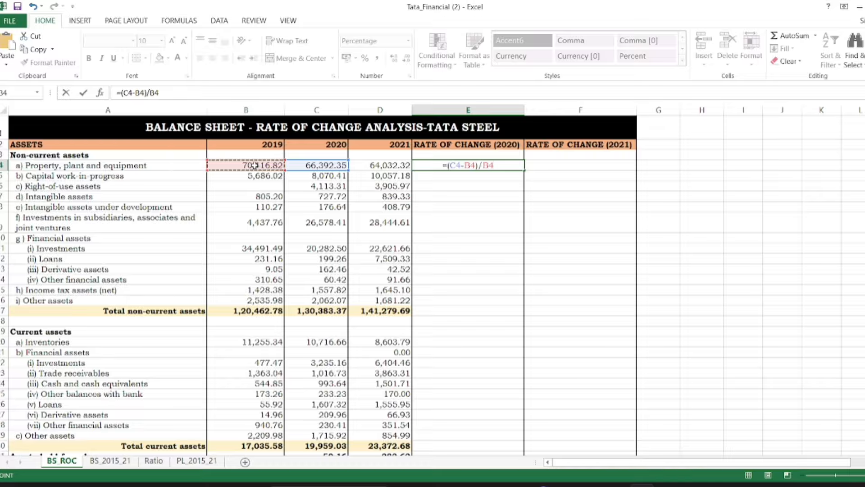
key("Return")
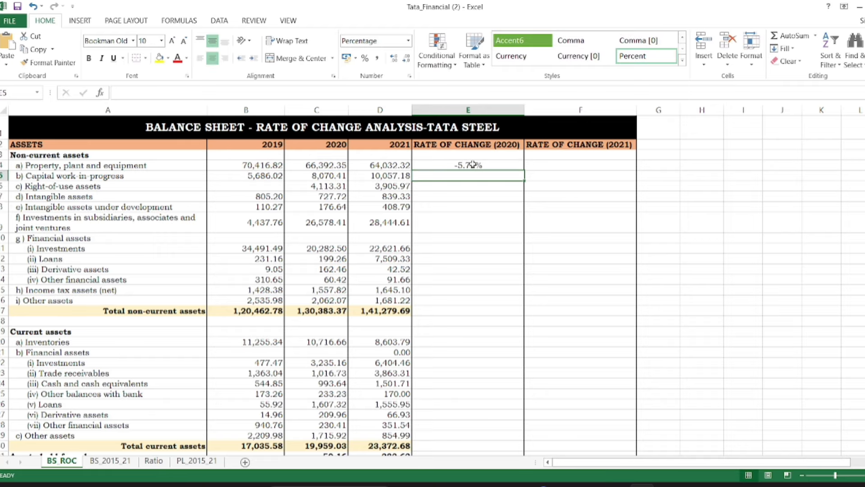
Delete both existing conditional formatting rules, the ABS formula rule and the icon set, from the rate of change range E4:F65
left_click(445, 164)
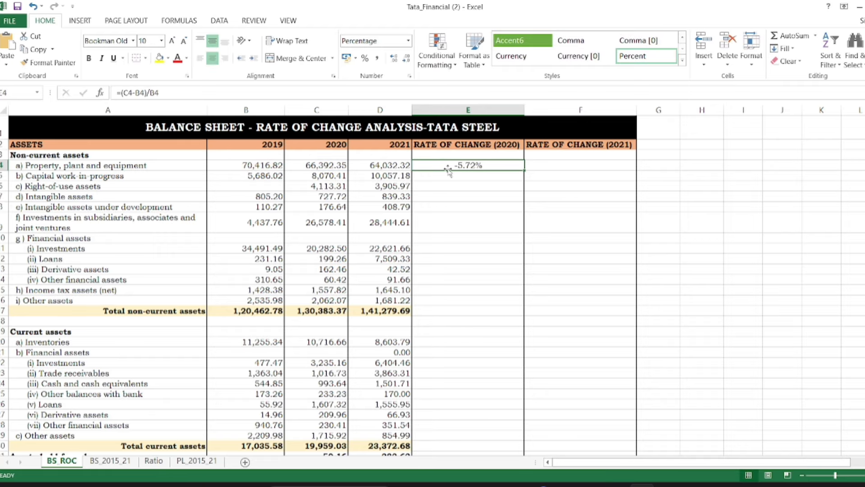
left_click_drag(446, 165, 545, 432)
left_click(437, 54)
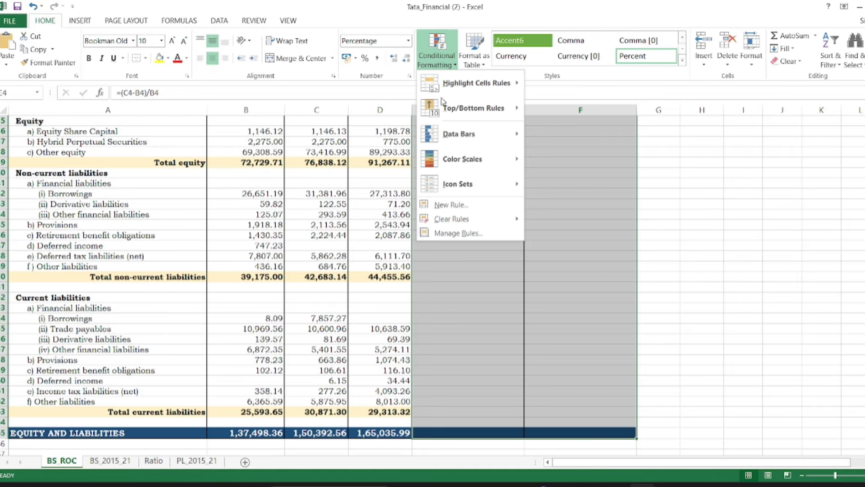
left_click(456, 235)
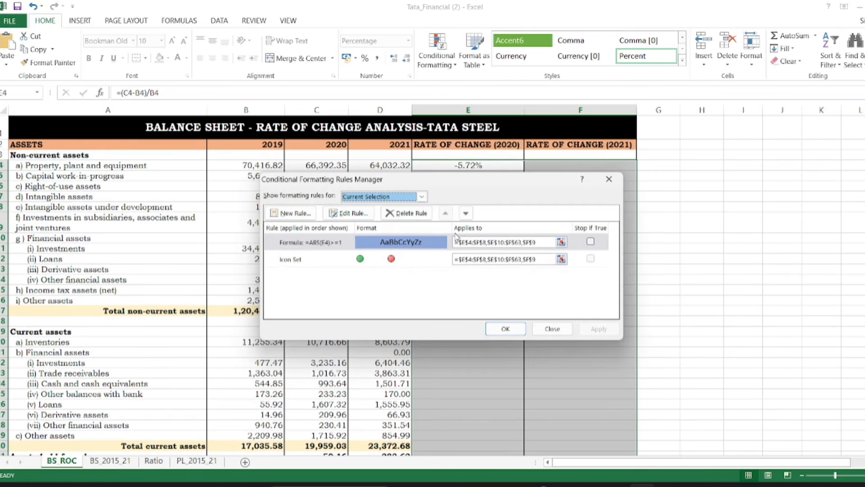
left_click(408, 212)
left_click(407, 213)
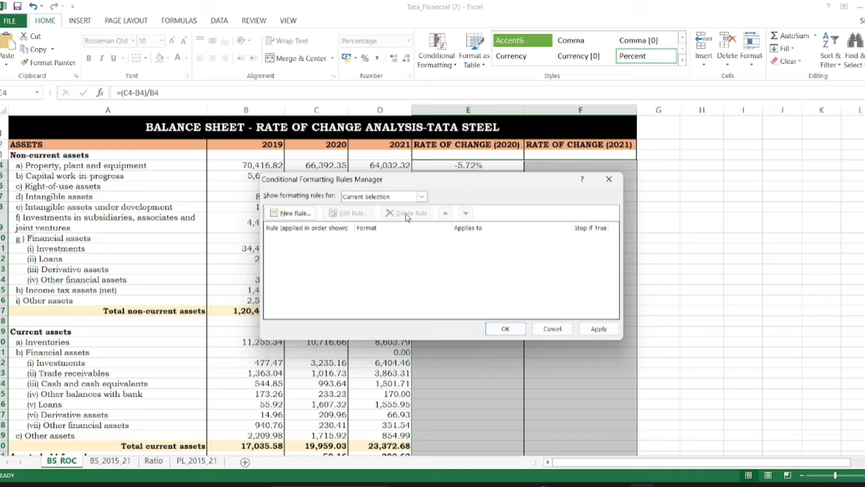
left_click(524, 332)
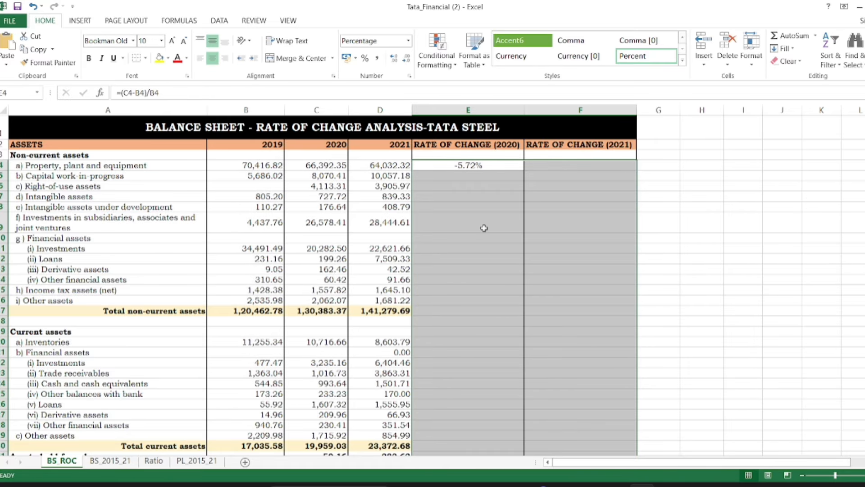
Copy the rate of change formula from E4 into the whole range E4:F65 for both years
left_click(481, 164)
key("ctrl+c")
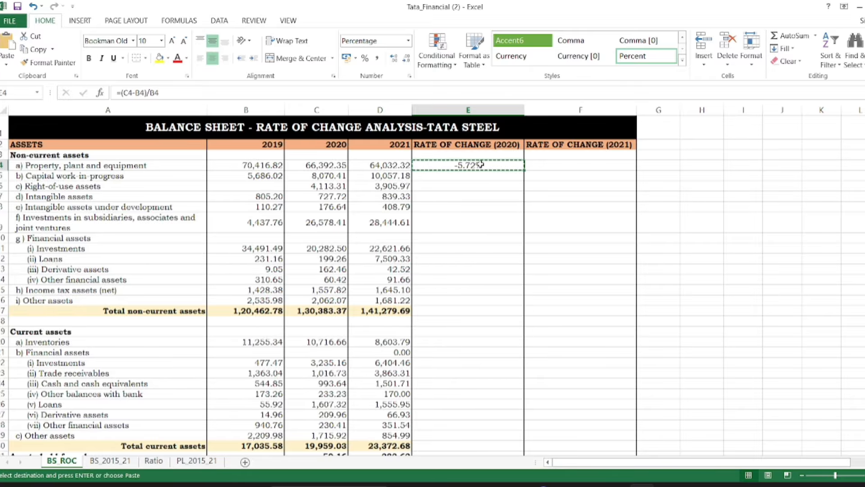
left_click_drag(480, 164, 593, 436)
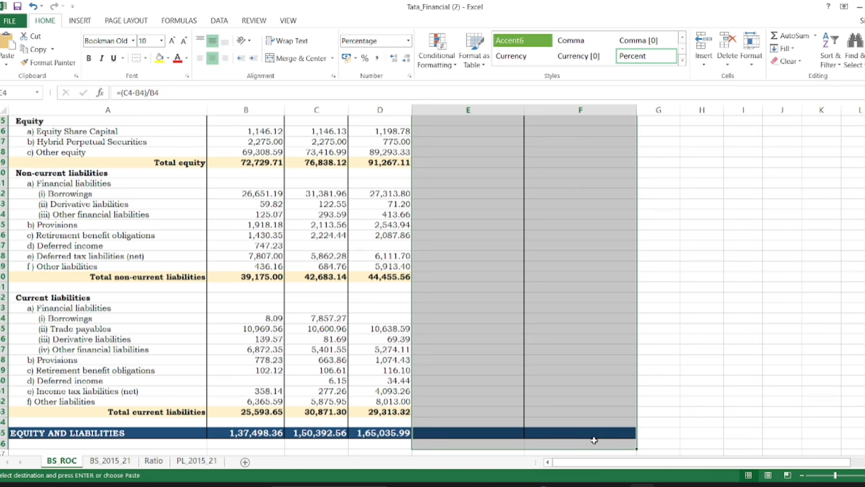
left_click(593, 440)
scroll(548, 242, "up", 4)
scroll(549, 242, "up", 7)
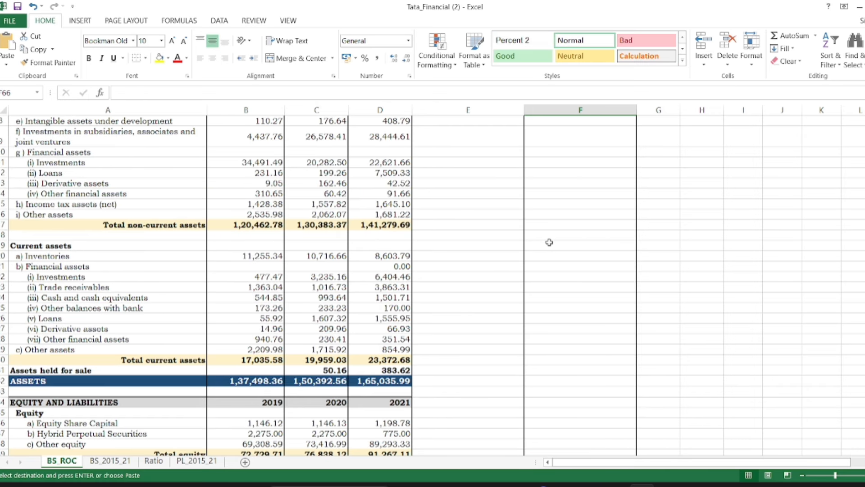
left_click(478, 165)
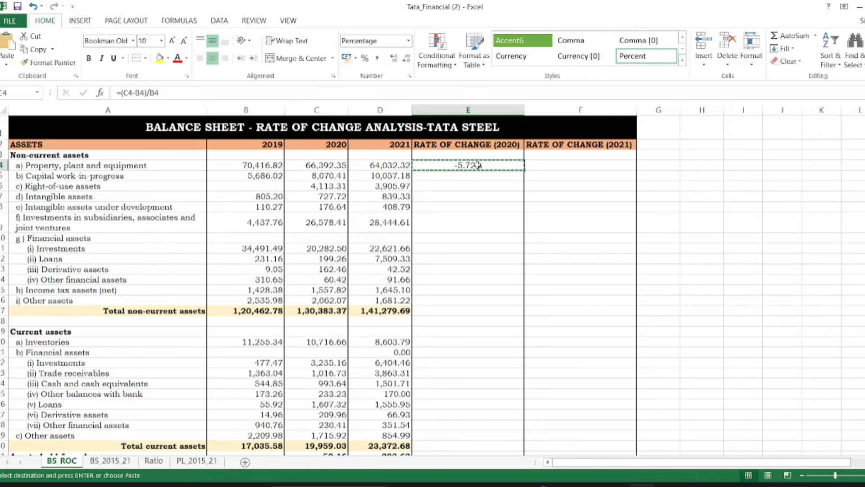
left_click_drag(527, 165, 580, 440)
key("ctrl+v")
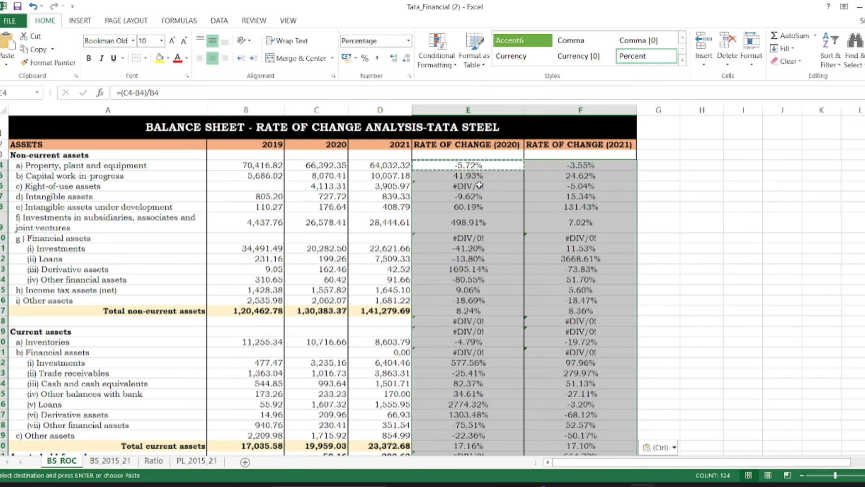
Clear the #DIV/0! formulas in E6 for right-of-use assets and in E10 and F10 for the non-current financial assets heading
left_click(474, 184)
key("BackSpace")
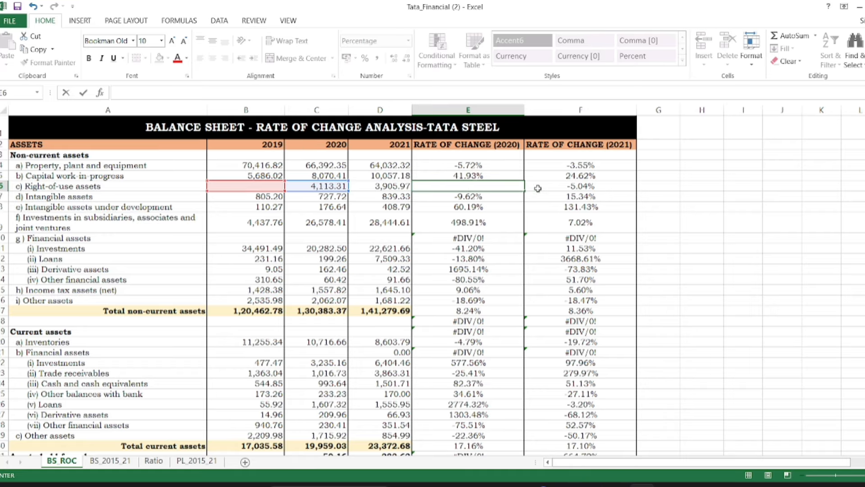
left_click(576, 238)
key("BackSpace")
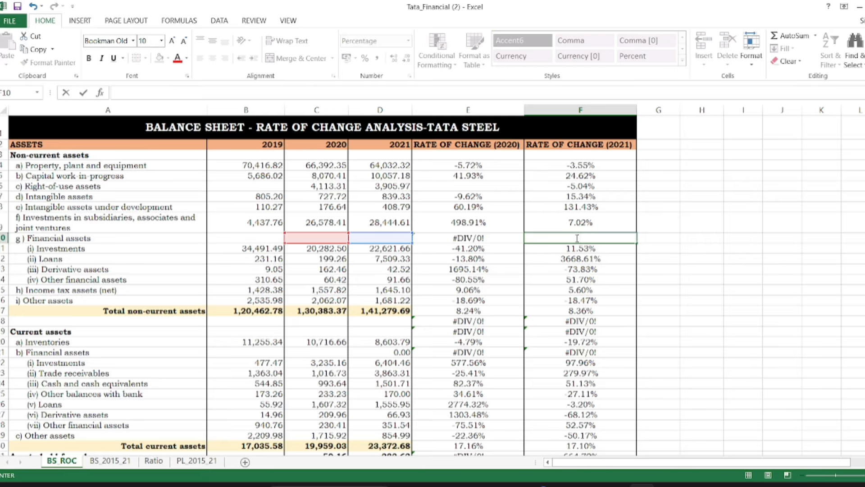
key("Left")
key("BackSpace")
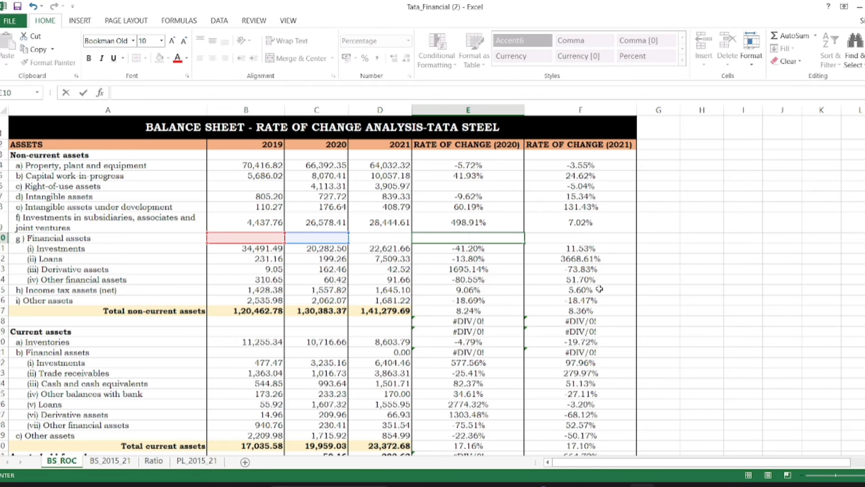
Clear the rate of change formulas from the blank row 18 and the Current assets heading row 19, cells E18:F19
left_click(590, 334)
key("BackSpace")
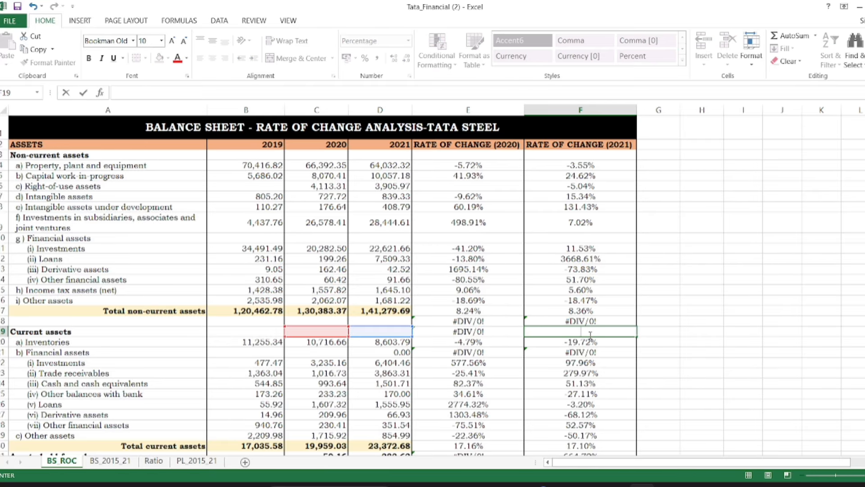
key("Up")
key("BackSpace")
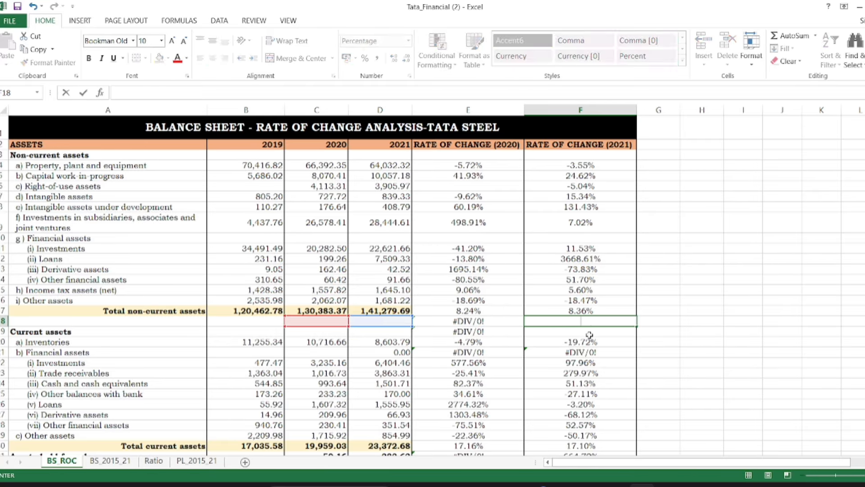
left_click(487, 321)
key("BackSpace")
key("Return")
key("BackSpace")
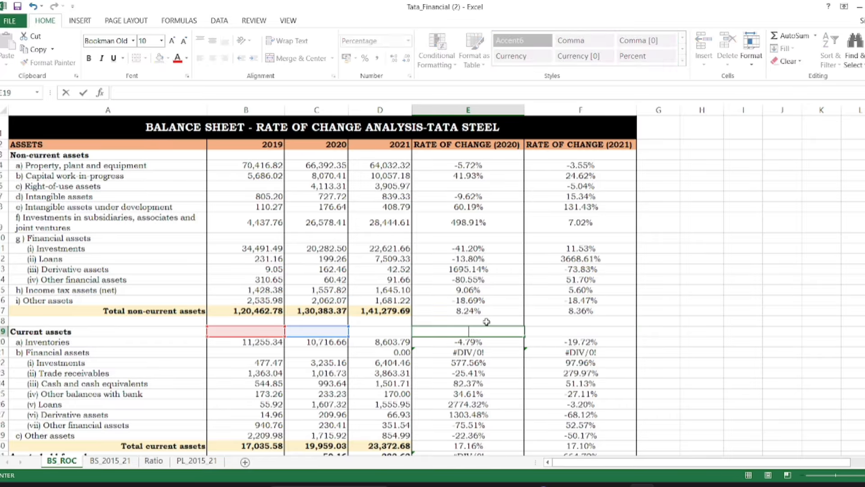
Clear the rate of change formulas in E21 and F21 beside the current financial assets heading
left_click(470, 352)
key("BackSpace")
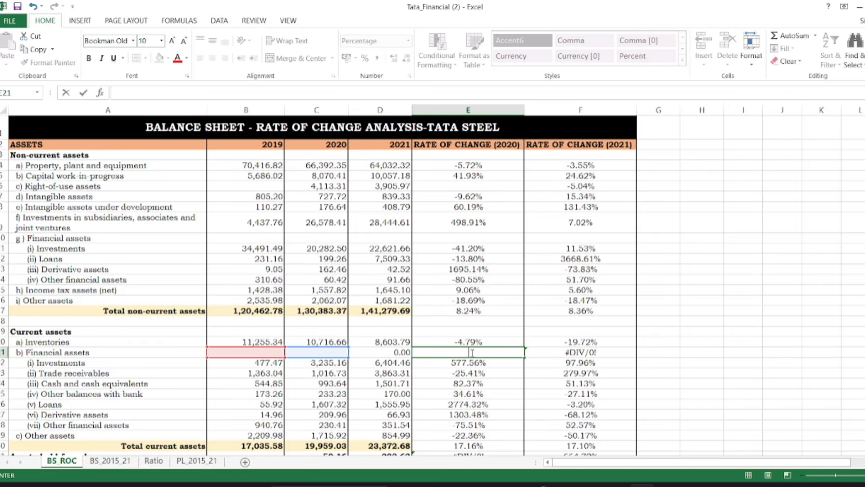
left_click(567, 354)
key("BackSpace")
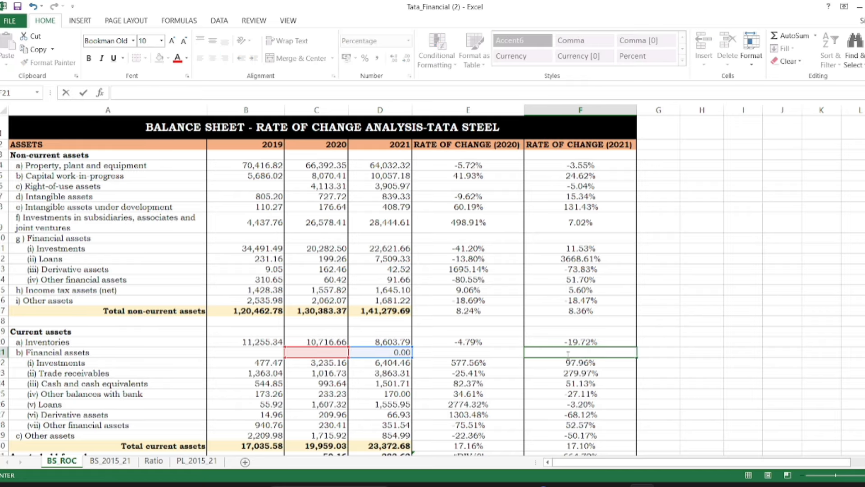
Clear the #DIV/0! formulas in E33 and F33 on the blank row and in E31 for assets held for sale
left_click_drag(864, 242, 864, 285)
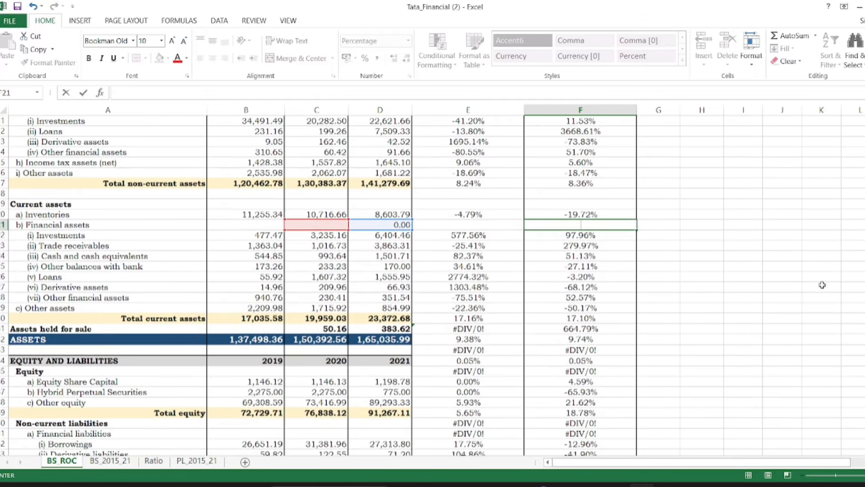
left_click(597, 350)
key("BackSpace")
left_click(454, 349)
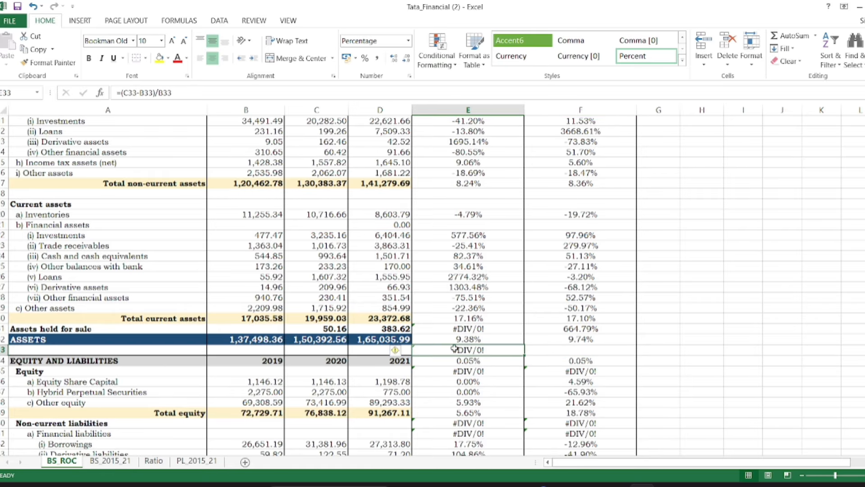
key("BackSpace")
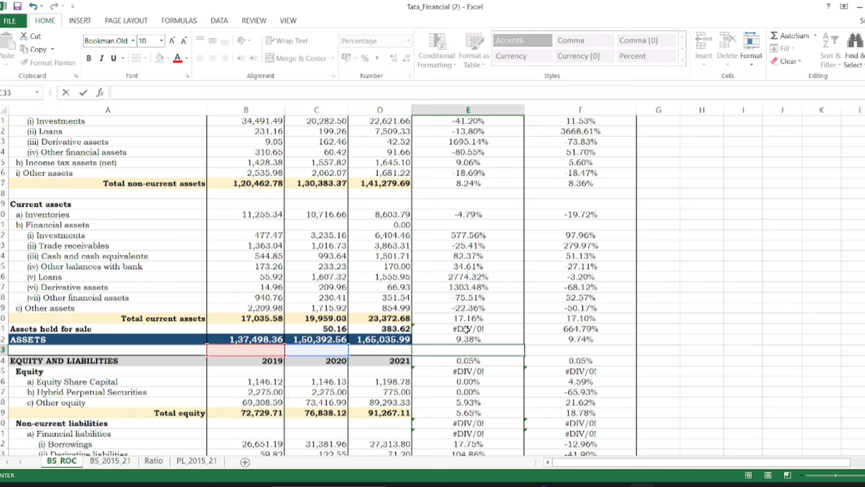
left_click(466, 329)
key("BackSpace")
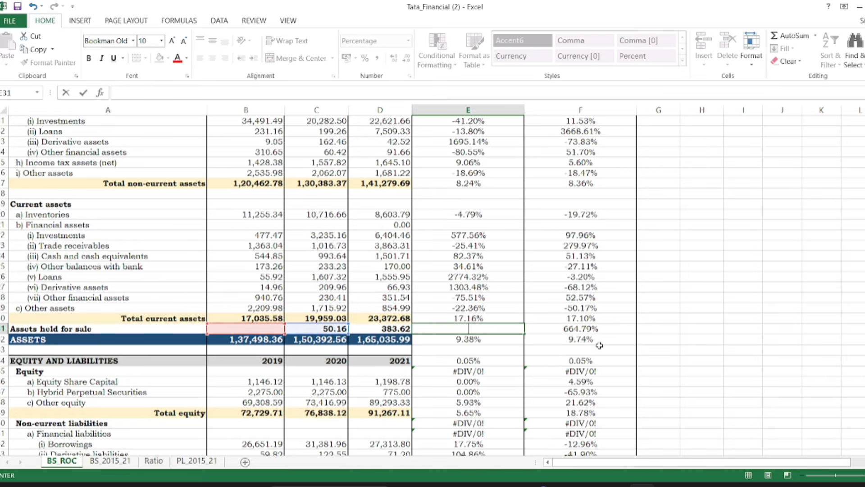
Clear the rate of change formulas in E35 and F35 beside the Equity heading
left_click(483, 370)
key("BackSpace")
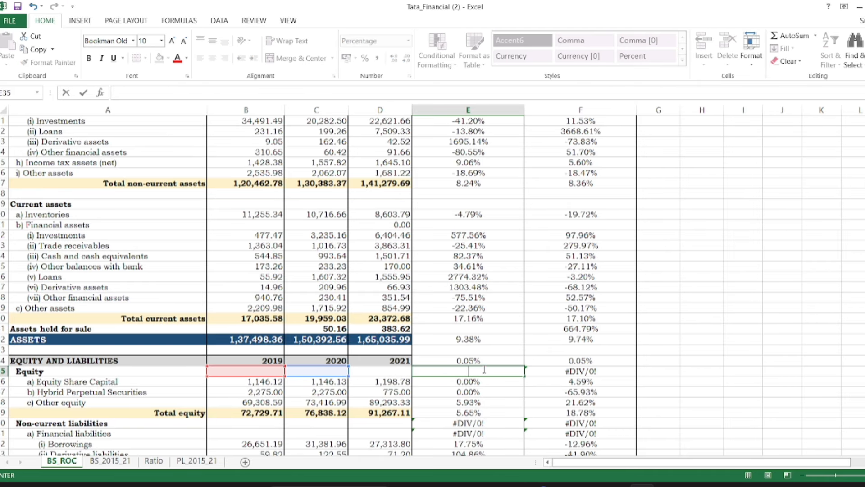
left_click(569, 370)
key("BackSpace")
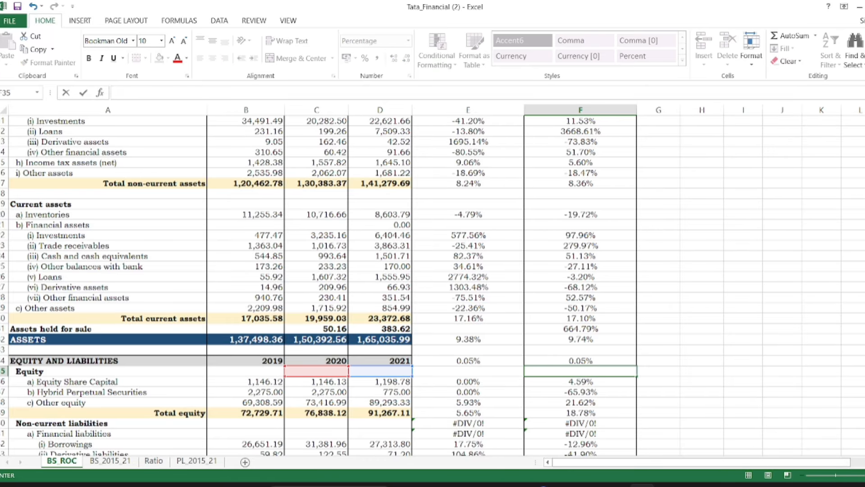
Clear the formulas in E40:F41 beside the Non-current liabilities heading and its Financial liabilities subheading
scroll(433, 285, "down", 3)
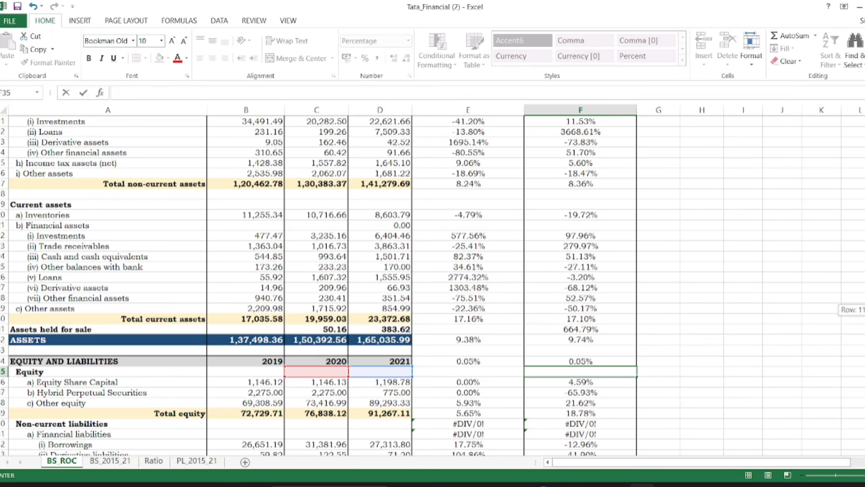
scroll(603, 270, "down", 2)
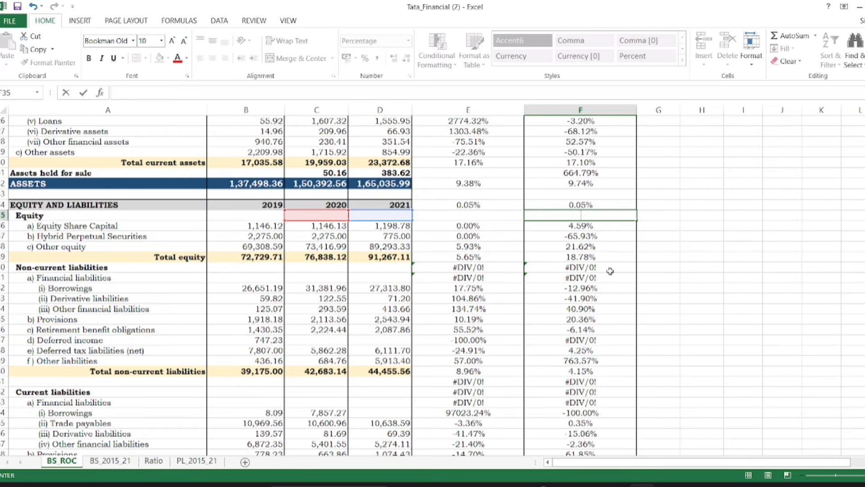
left_click(589, 267)
key("BackSpace")
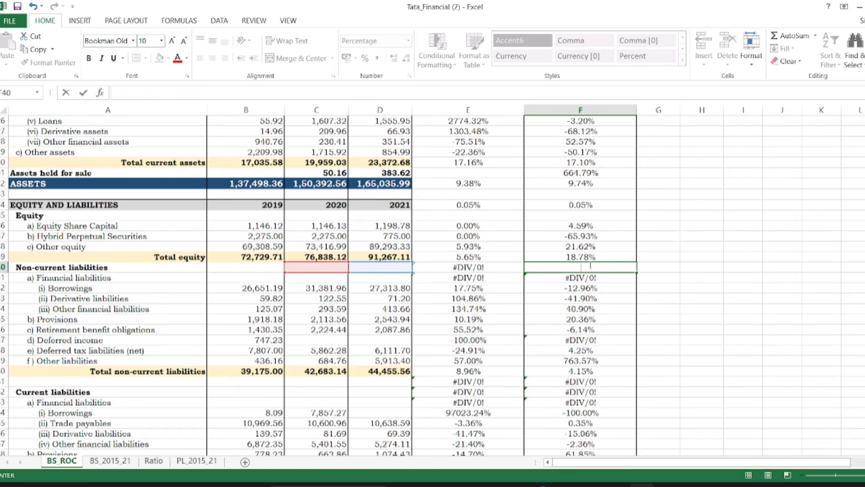
key("Return")
key("BackSpace")
key("Left")
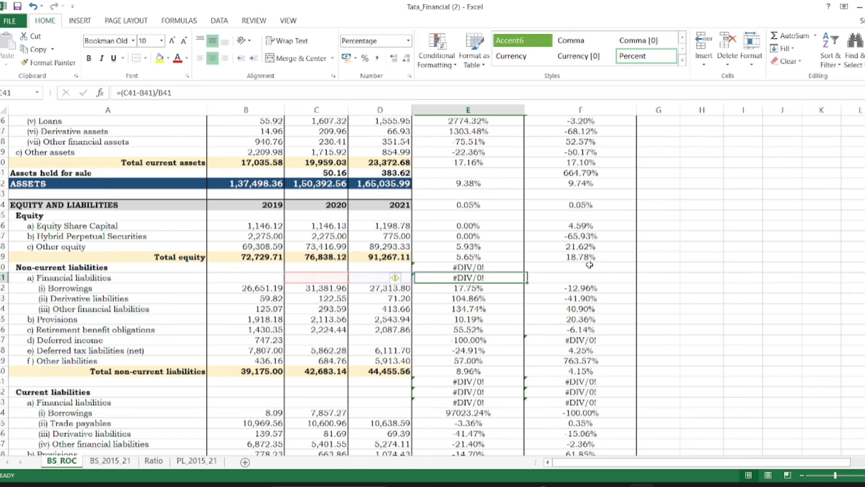
key("BackSpace")
key("Up")
key("BackSpace")
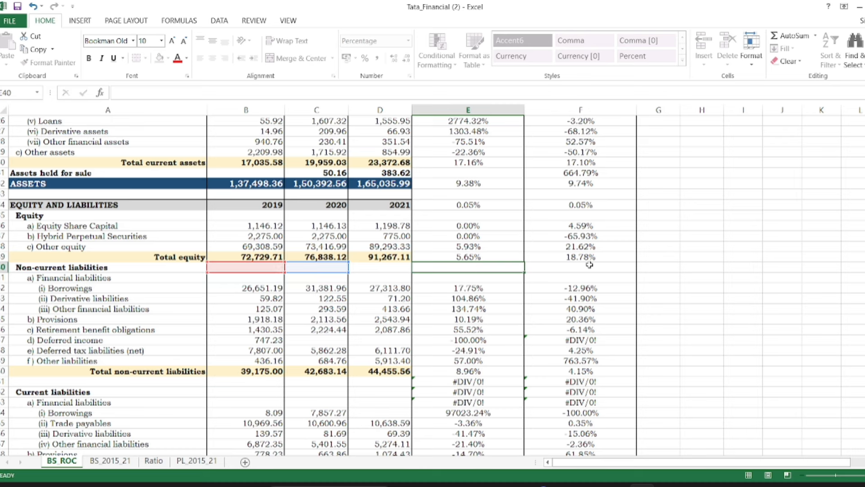
key("Return")
Clear the 2020 rate of change formulas in E51:E53, from the blank row through the current Financial liabilities subheading
key("Down")
key("Down")
key("Down")
key("Down")
key("Down")
key("Down")
key("Down")
key("Down")
key("Down")
key("Down")
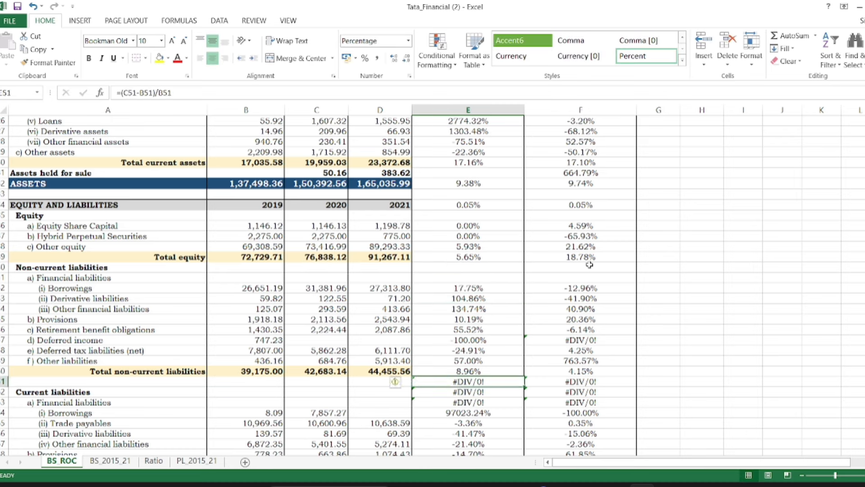
key("BackSpace")
key("Return")
key("BackSpace")
key("Return")
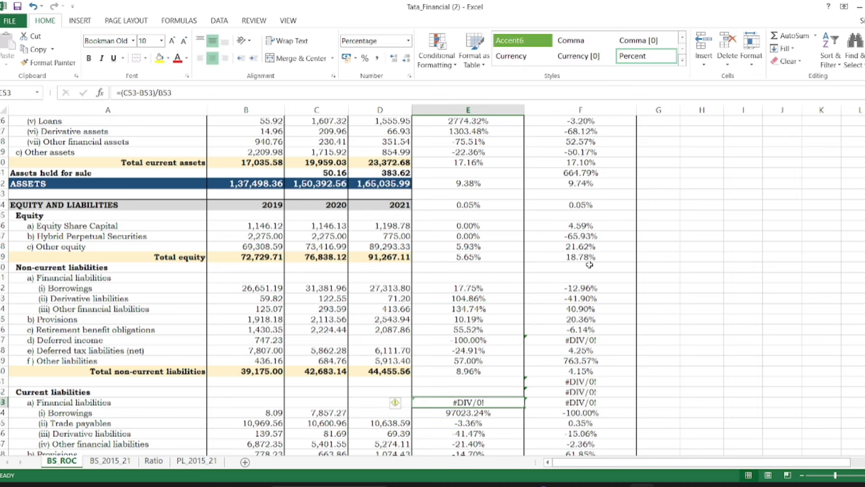
key("BackSpace")
Clear the 2021 rate of change formulas in F51:F53 around the Current liabilities heading
key("Right")
key("BackSpace")
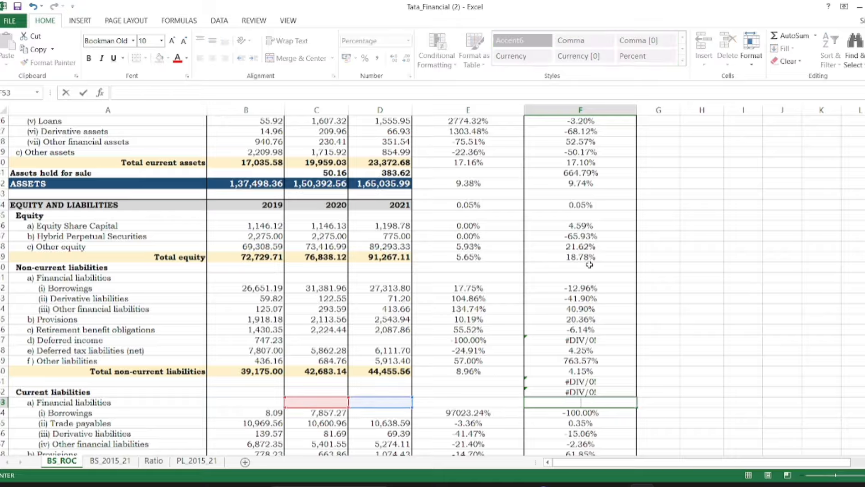
key("Up")
key("BackSpace")
key("Up")
key("BackSpace")
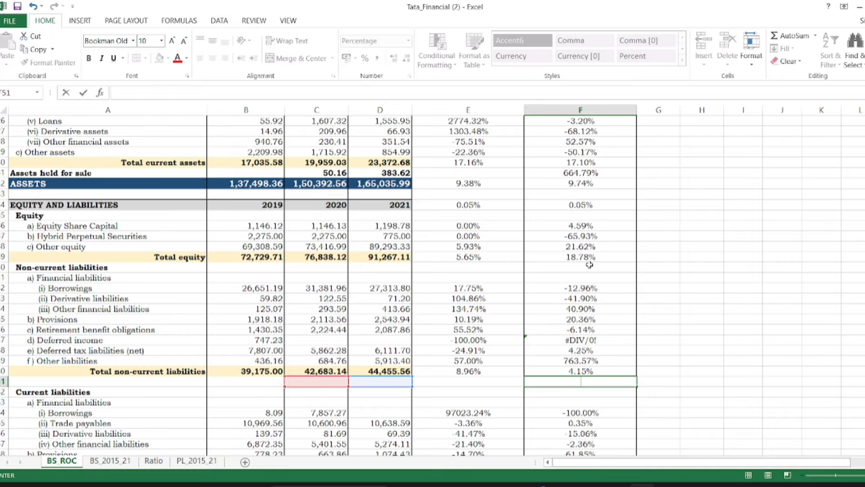
Clear the erroring rate of change formulas in F47 and E60 on the two Deferred income rows
left_click(586, 339)
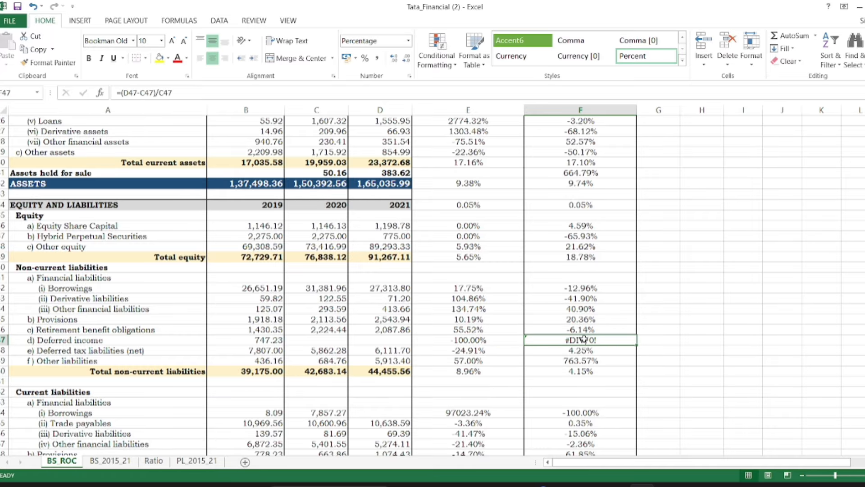
key("BackSpace")
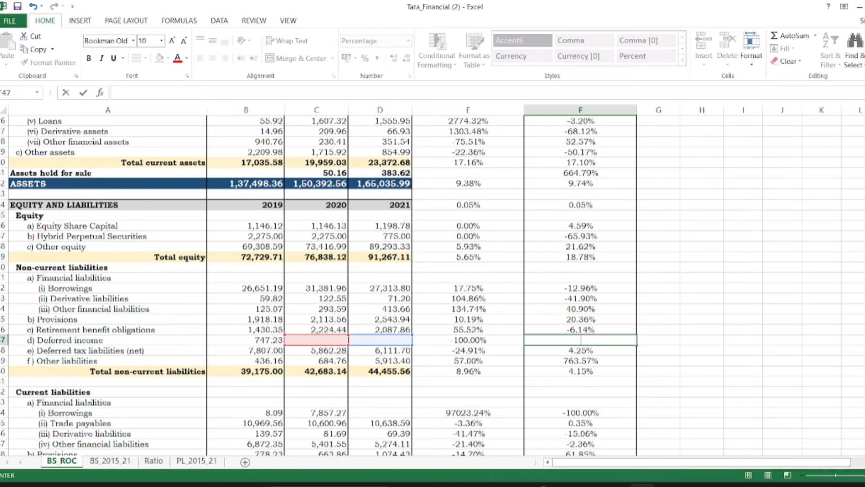
scroll(432, 286, "down", 2)
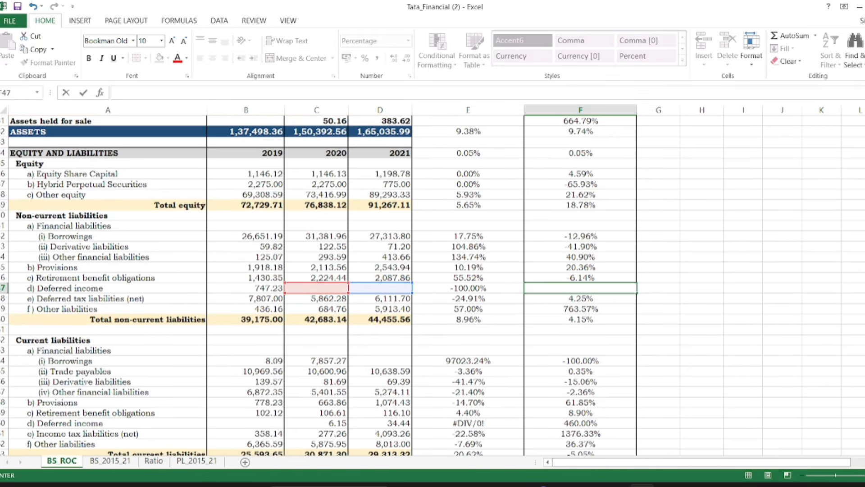
scroll(433, 285, "down", 1)
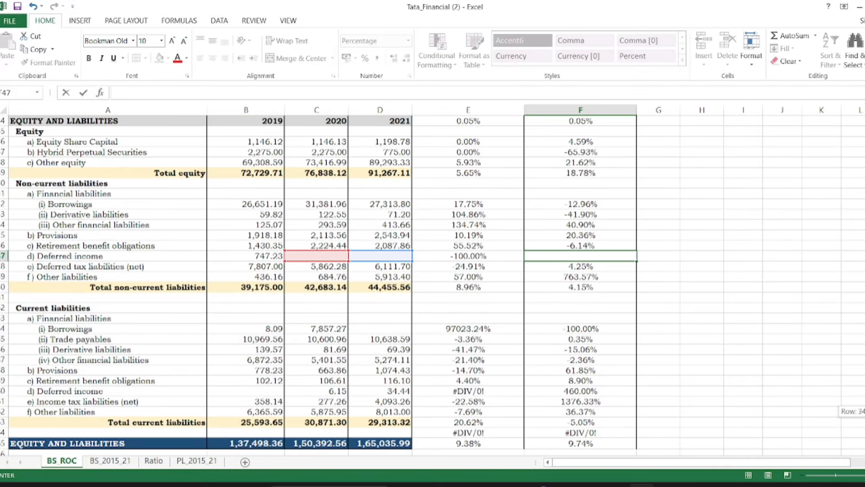
left_click(483, 391)
key("BackSpace")
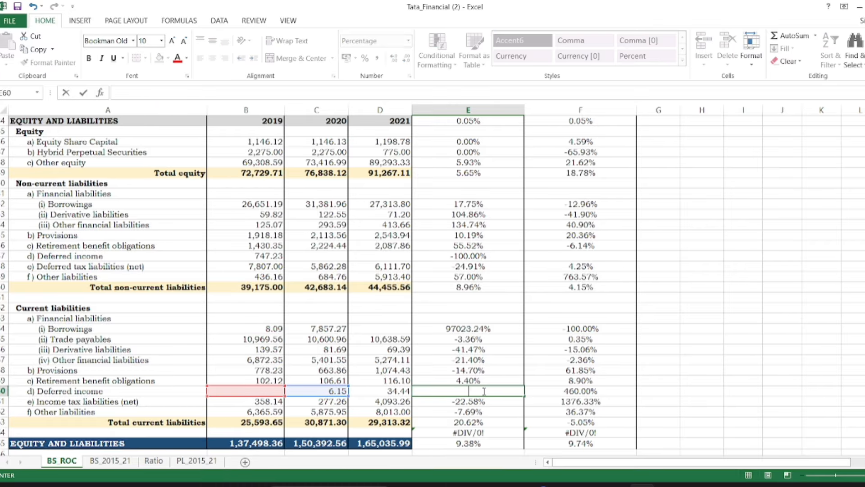
Clear the formulas in E64 and F64 on the blank row above the EQUITY AND LIABILITIES total
key("Down")
key("Down")
key("Down")
key("Down")
key("BackSpace")
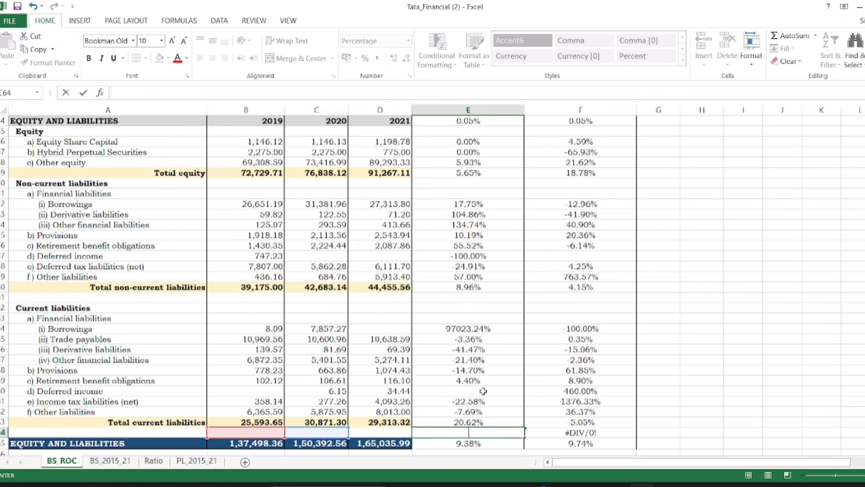
key("Right")
key("BackSpace")
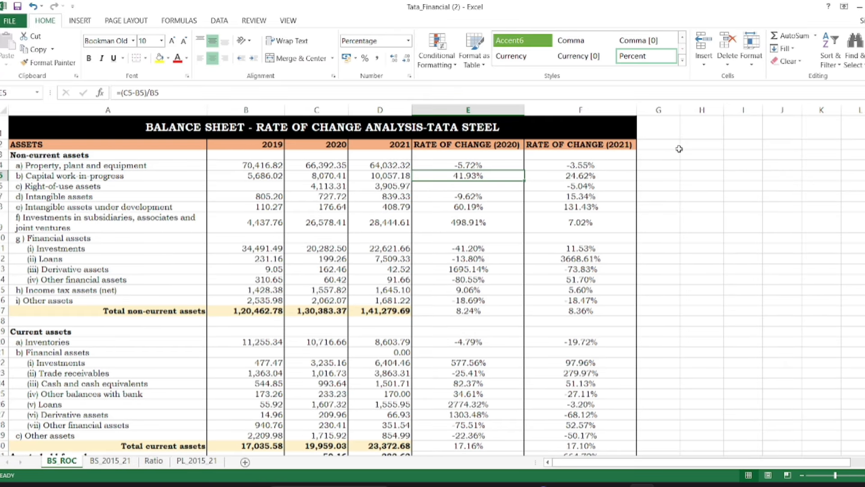
Apply the three-colour traffic light icon set to both rate of change columns, from E4 down past the EQUITY AND LIABILITIES total
left_click(685, 160)
left_click(494, 165)
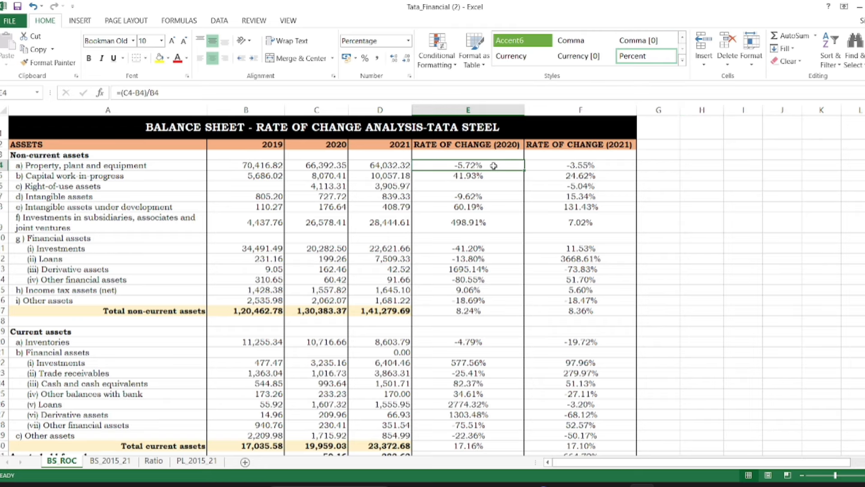
mouse_move(493, 165)
left_mouse_down()
mouse_move(581, 178)
mouse_move(586, 301)
mouse_move(612, 457)
mouse_move(603, 453)
mouse_move(582, 335)
mouse_move(588, 436)
mouse_move(595, 438)
left_mouse_up()
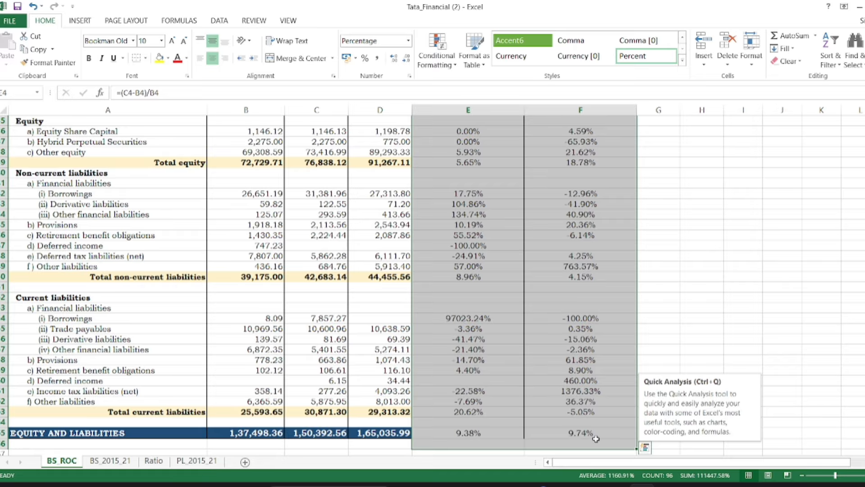
left_click(437, 53)
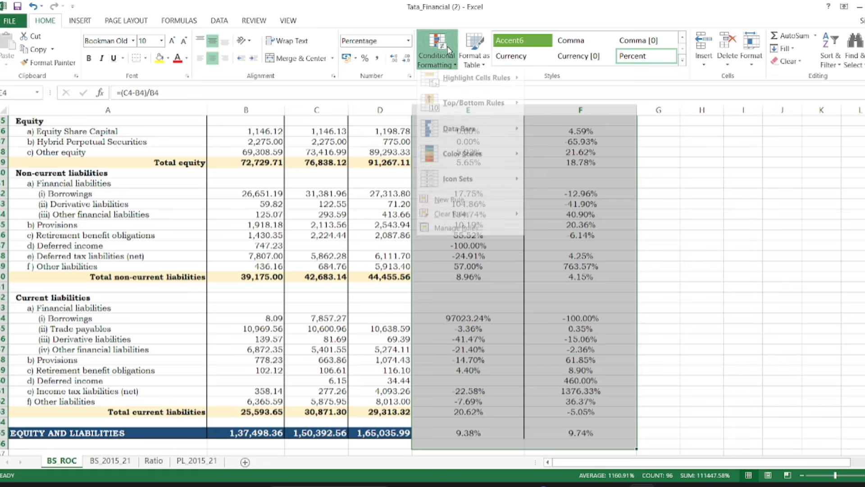
mouse_move(473, 184)
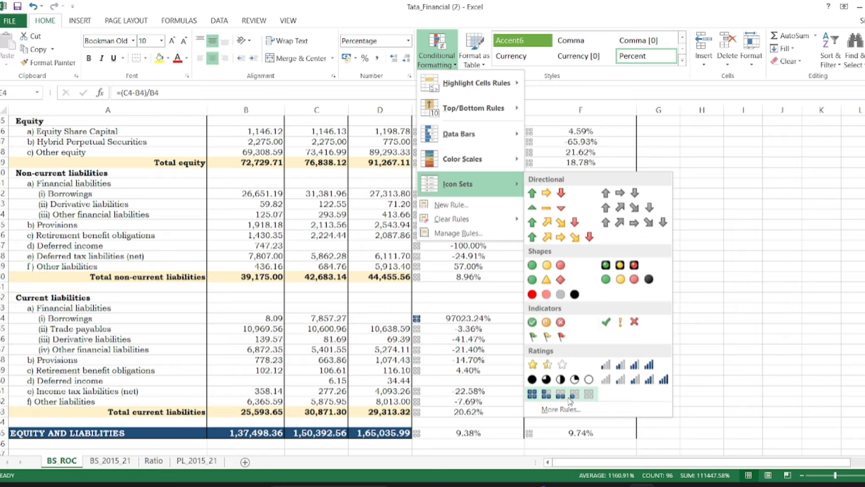
left_click(548, 265)
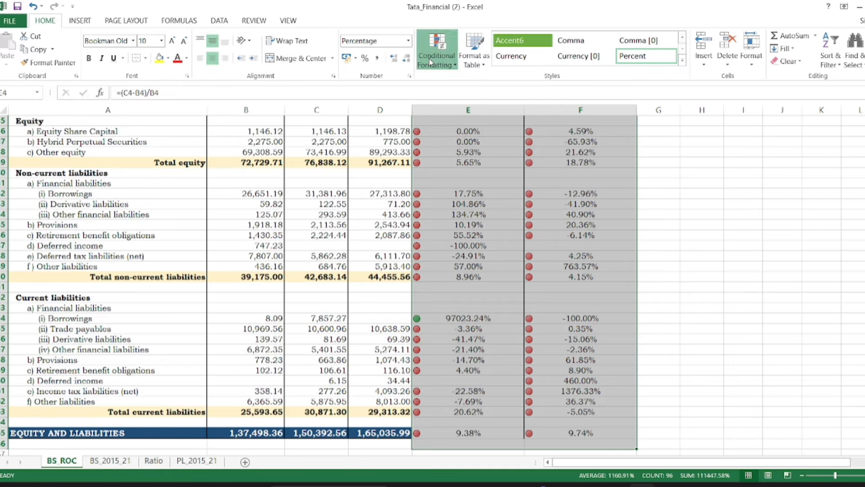
Start a custom icon set rule for the selected rates and set both threshold types to Number
left_click(437, 50)
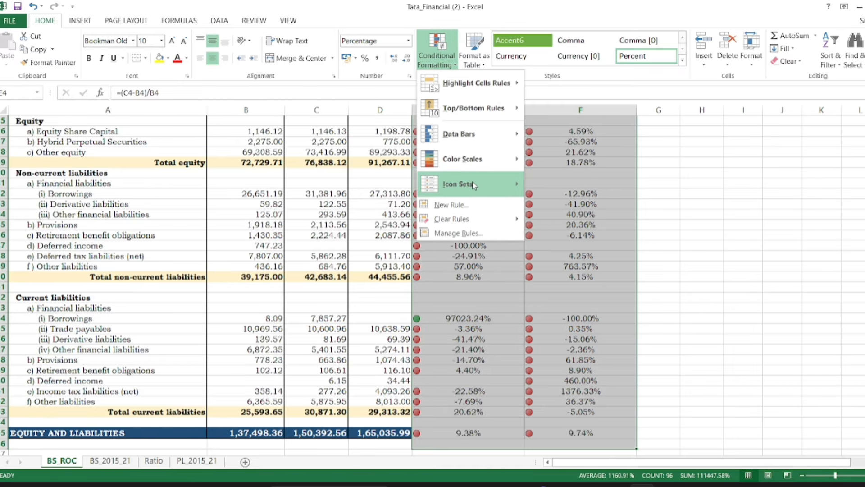
left_click(569, 411)
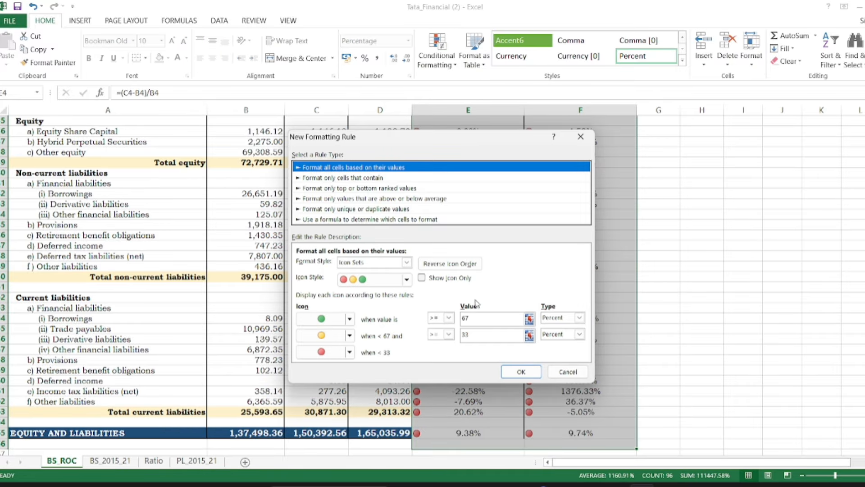
left_click(579, 318)
left_click(553, 328)
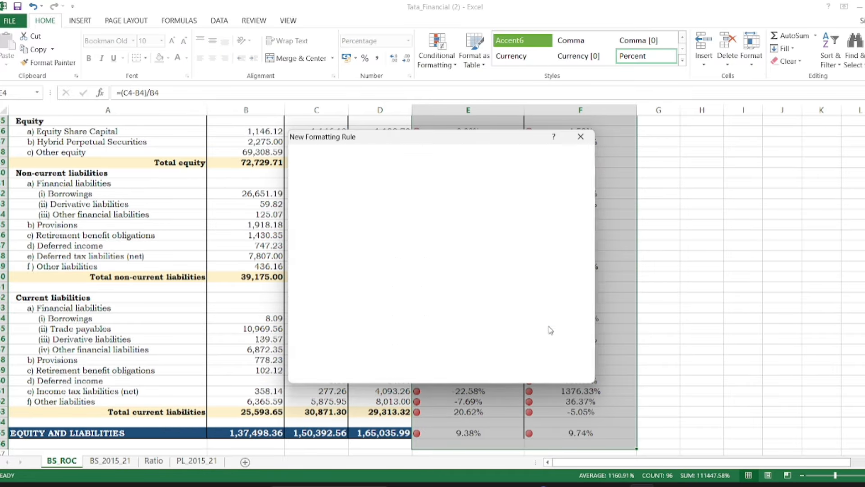
left_click(579, 334)
left_click(554, 345)
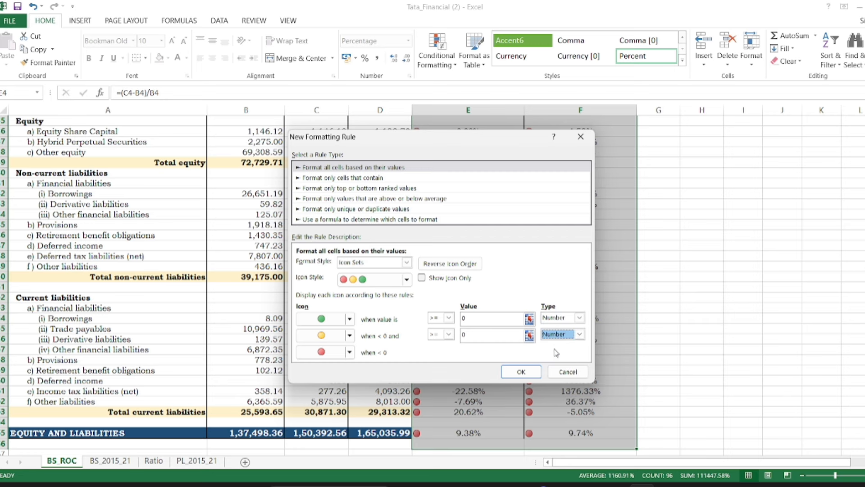
Set the icon thresholds to green for values >= 1 and yellow for values > -1
left_click(448, 334)
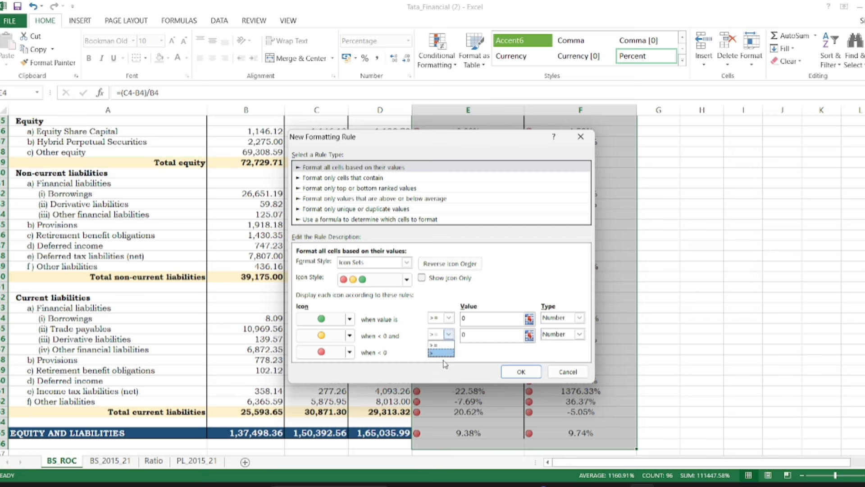
left_click(438, 353)
left_click(496, 334)
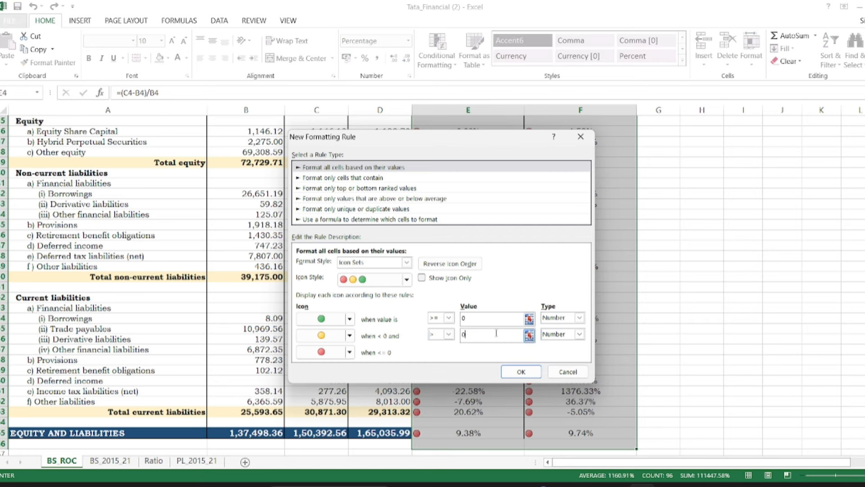
type("-1")
left_click(468, 317)
Change the middle range to No Cell Icon, keep red for the lowest range, and apply the icon rule
left_click(349, 335)
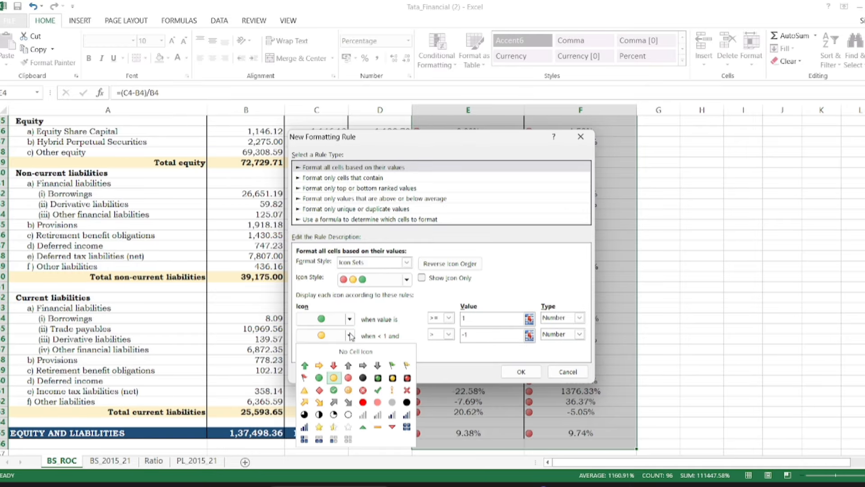
left_click(349, 352)
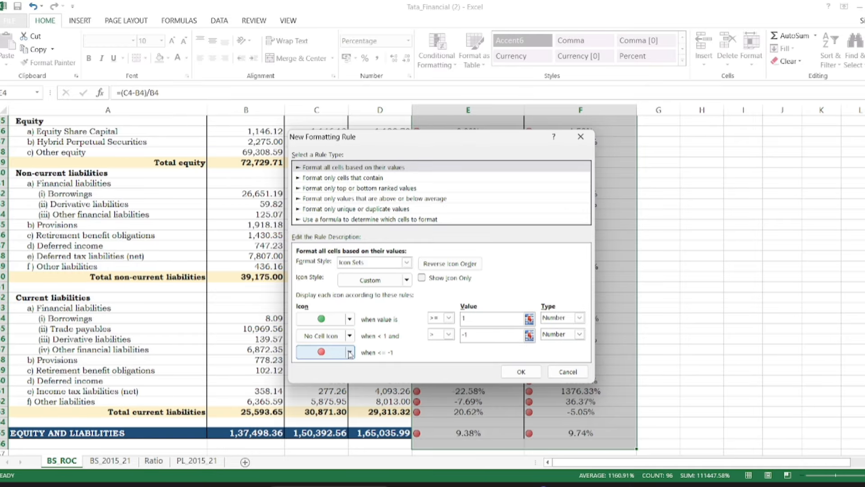
left_click(531, 372)
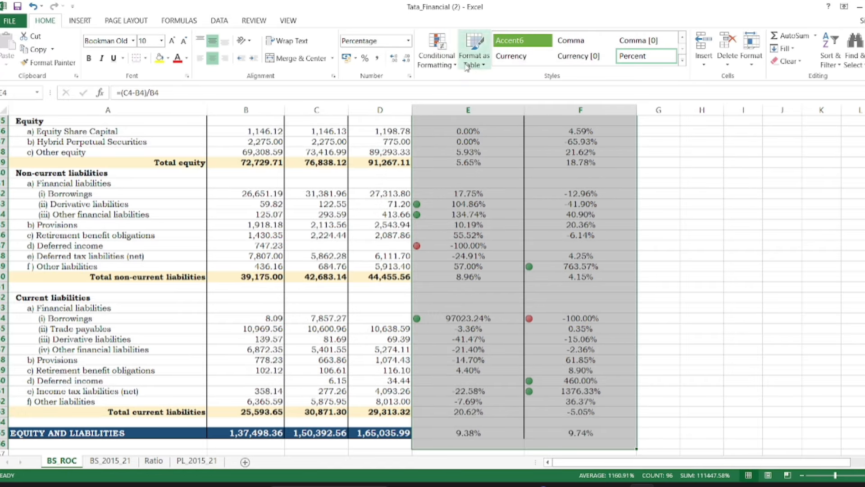
Start another conditional formatting rule for the selected rates that uses a formula to determine which cells to format
left_click(440, 64)
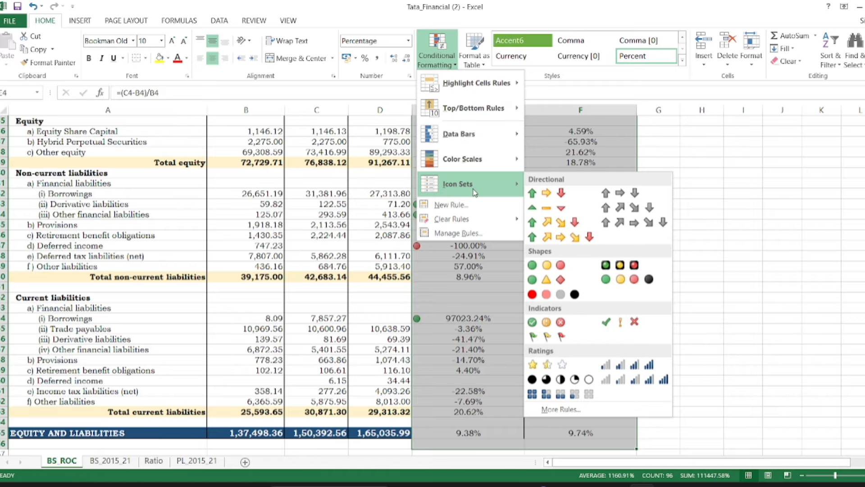
mouse_move(459, 94)
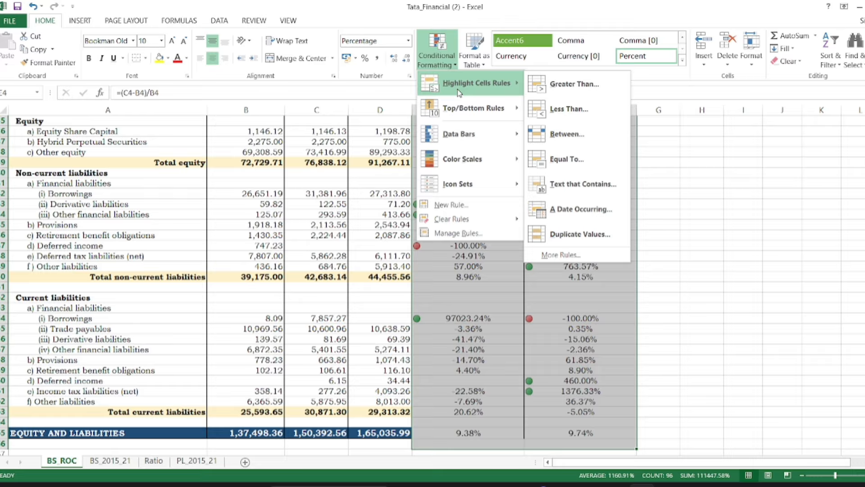
left_click(583, 255)
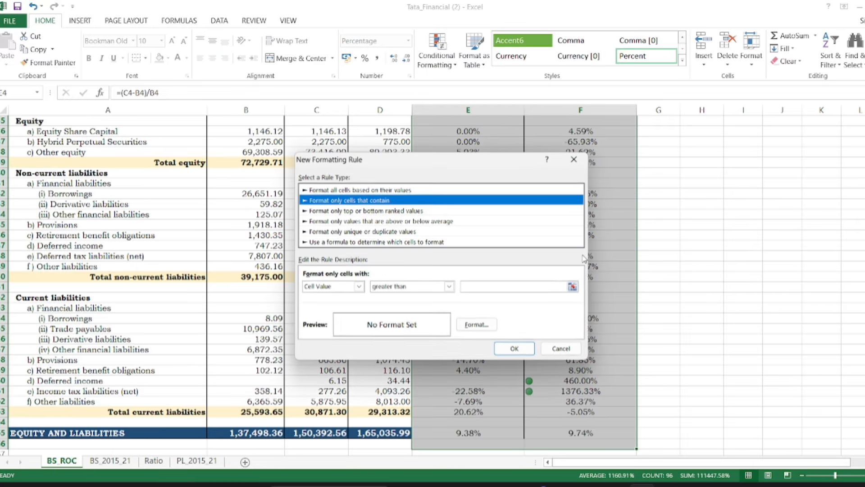
left_click(424, 243)
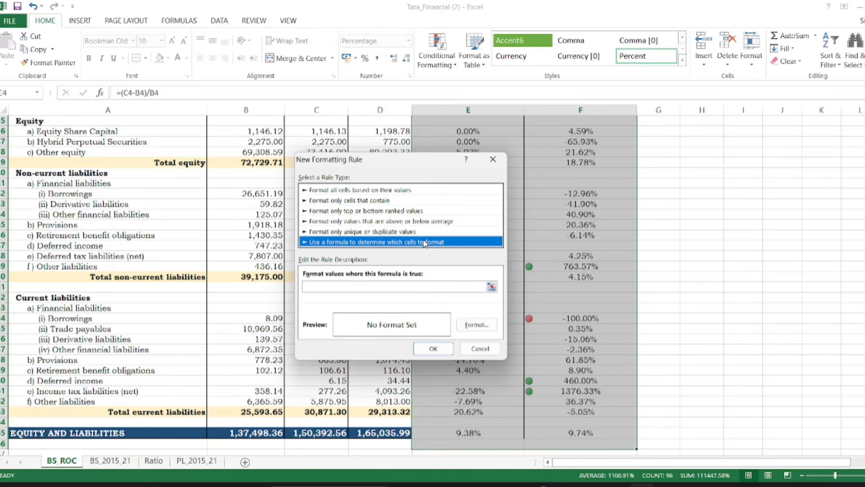
Enter =abs(E4)>=1 as the rule's formula, with a relative reference to the first rate cell
left_click(360, 288)
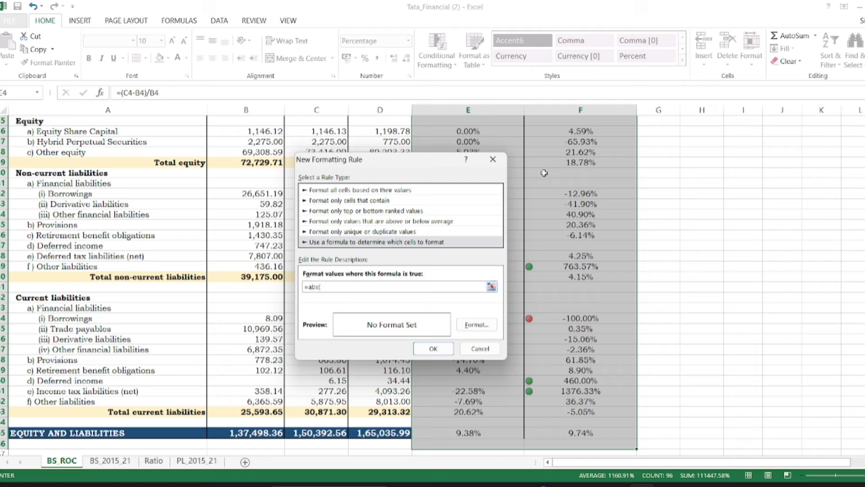
left_click(680, 171)
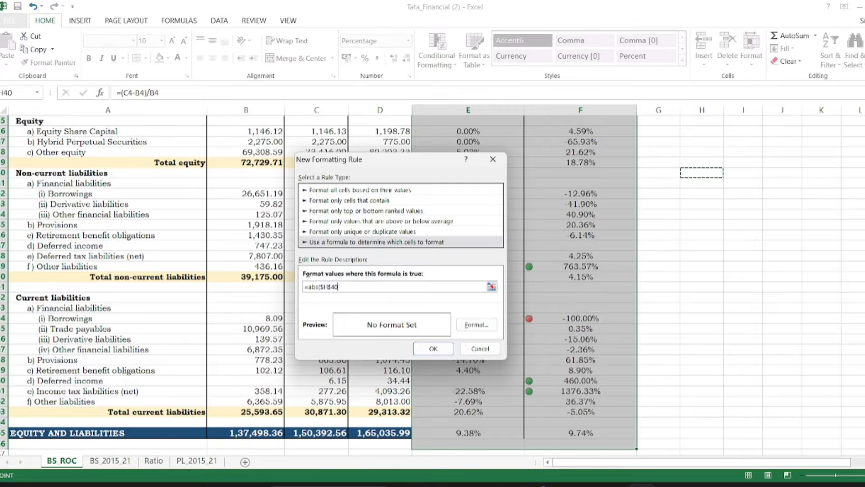
scroll(206, 284, "up", 6)
scroll(433, 284, "up", 6)
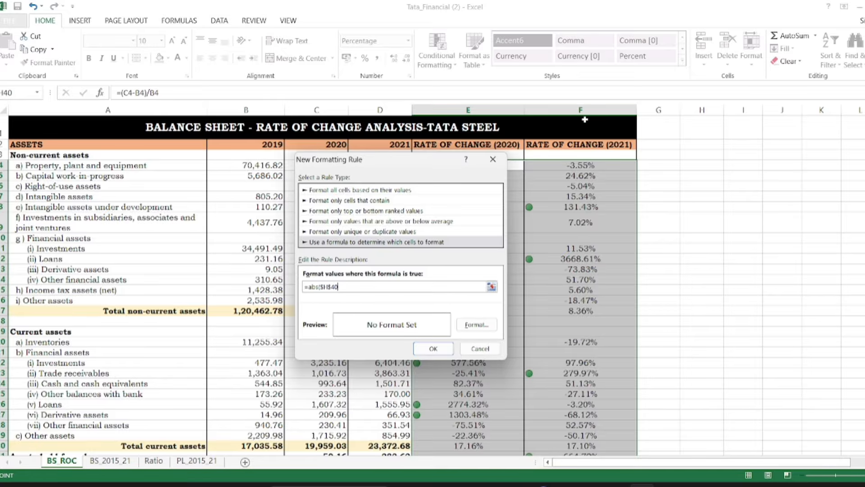
left_click_drag(427, 163, 338, 163)
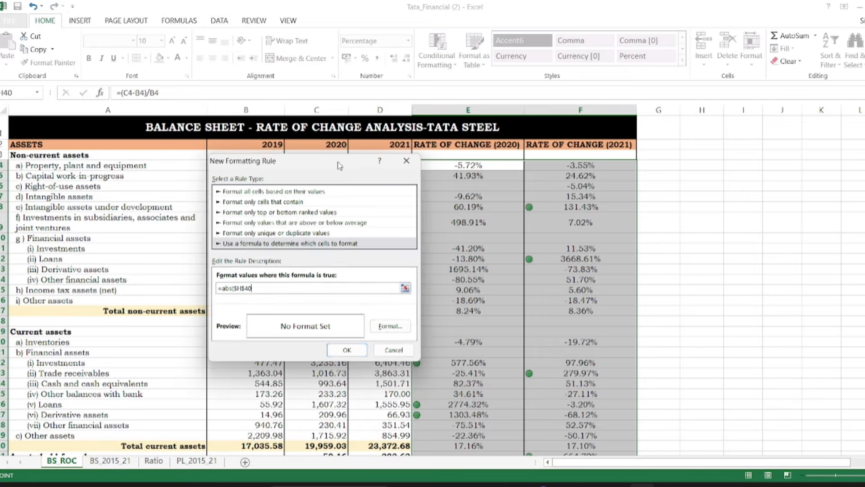
left_click(468, 165)
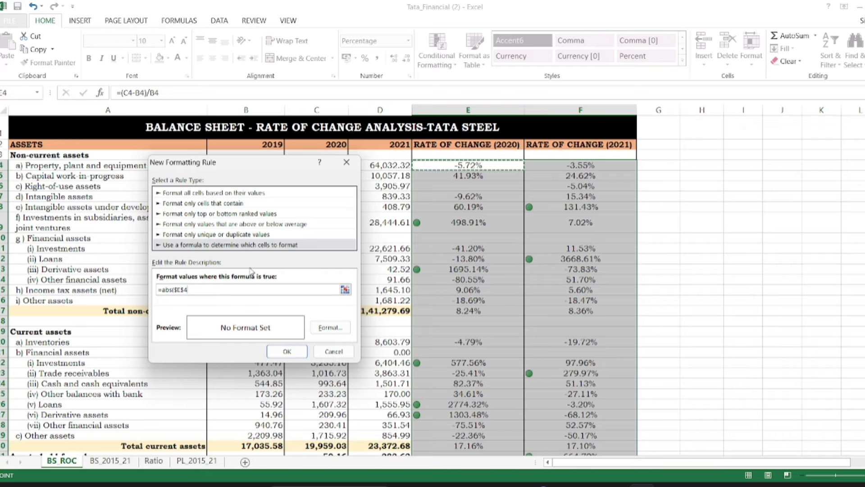
left_click(181, 289)
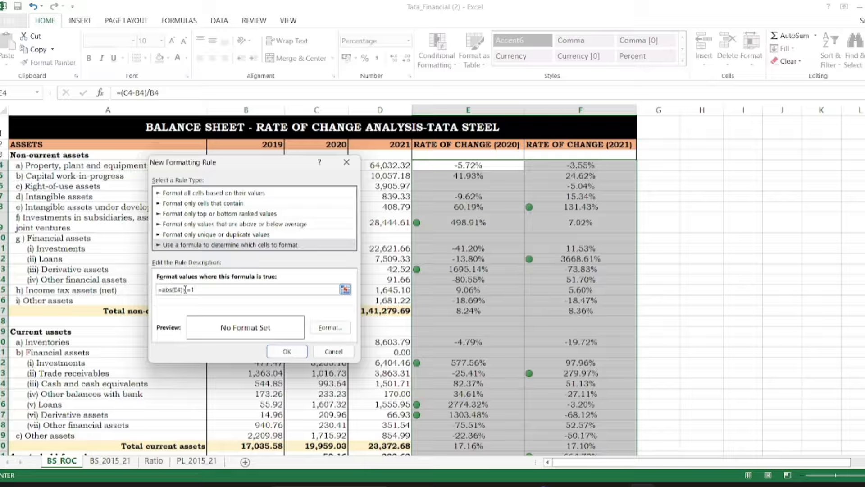
type(">")
Give the formula rule a light blue background fill and apply it to the selected rates
left_click(329, 333)
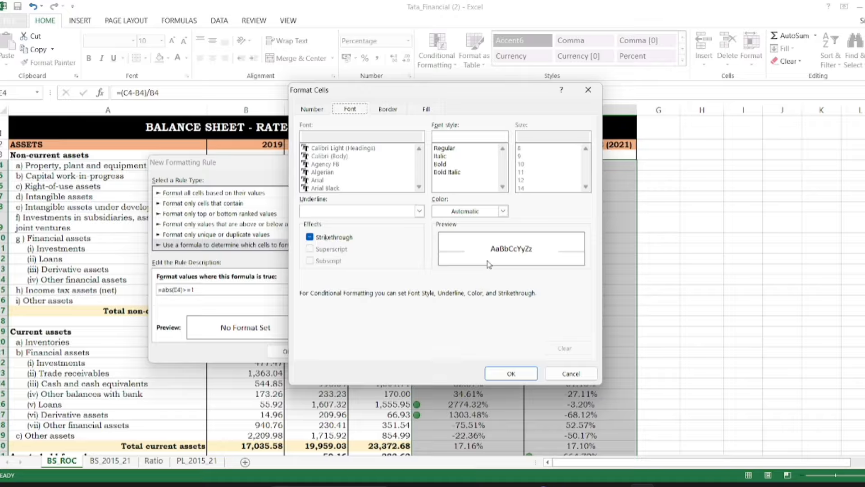
left_click(425, 110)
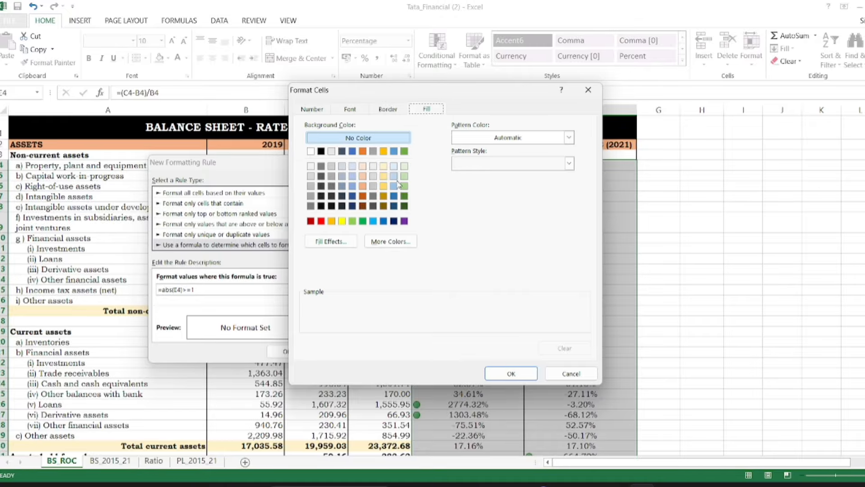
left_click(351, 178)
left_click(503, 376)
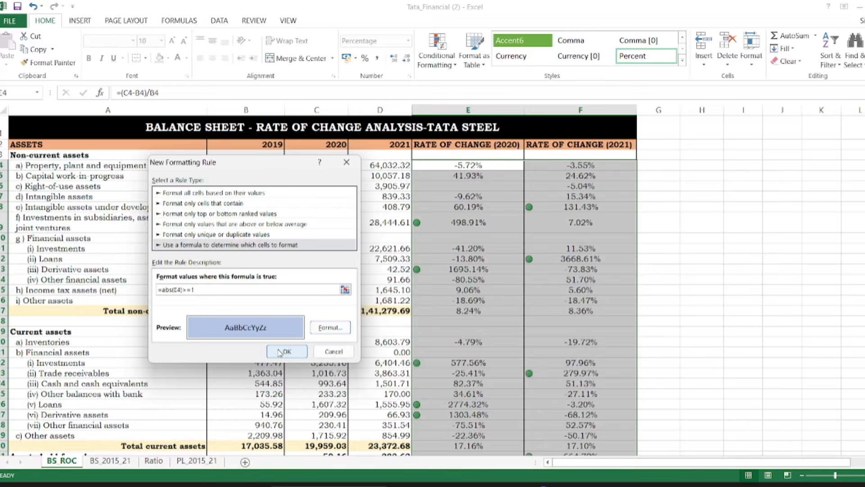
left_click(285, 351)
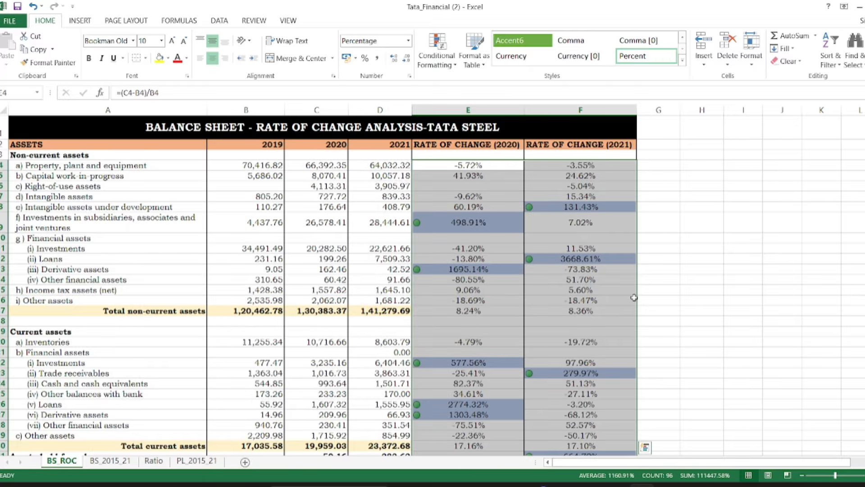
Review the flagged rates of change down through the asset, equity and liability rows
left_click(634, 298)
scroll(634, 297, "down", 2)
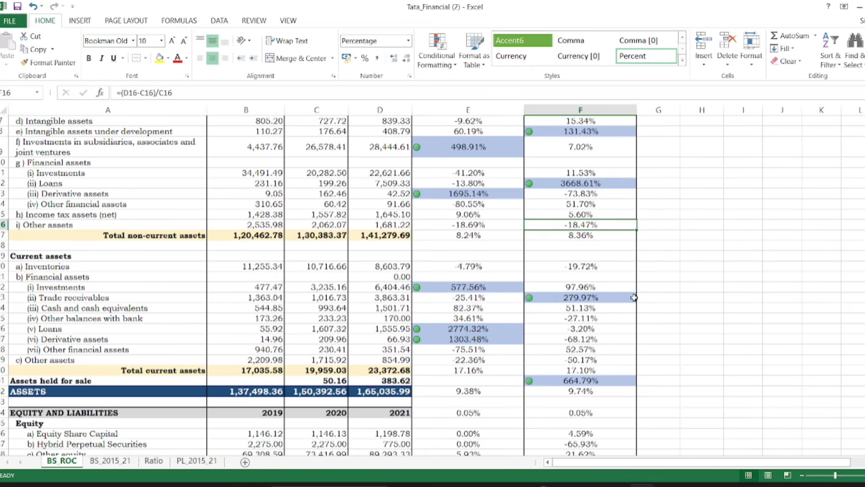
scroll(634, 297, "down", 3)
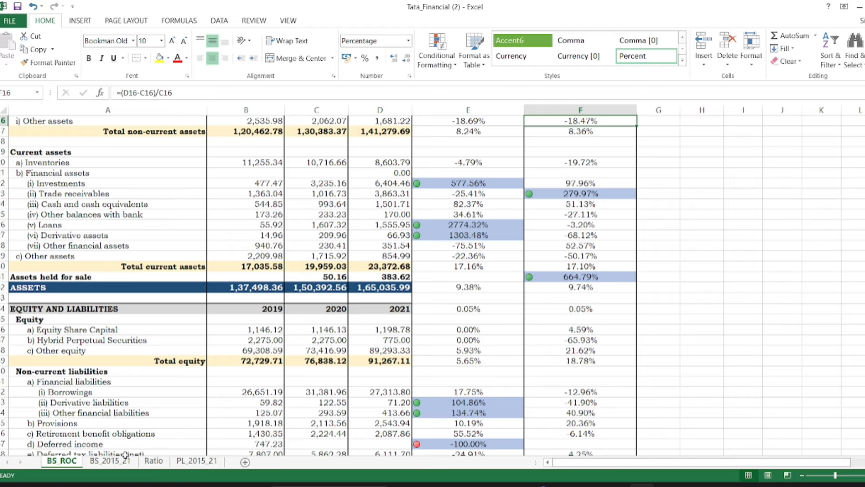
Copy the entire balance sheet on the BS_2015_21 sheet, from its title row through the EQUITY AND LIABILITIES total
left_click(119, 461)
scroll(221, 301, "up", 4)
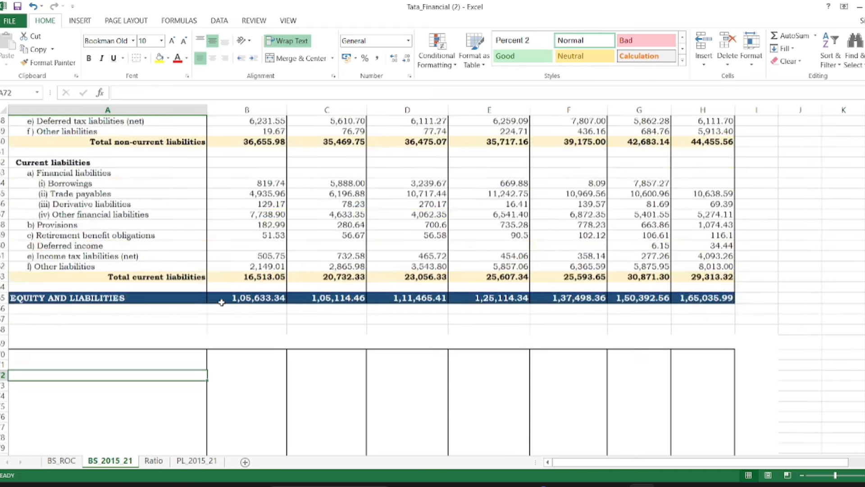
scroll(221, 301, "up", 14)
scroll(221, 302, "up", 5)
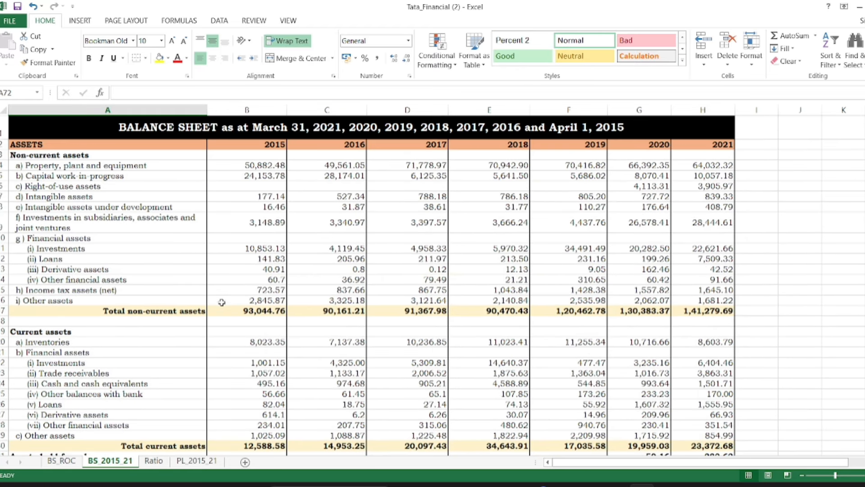
left_click(59, 128)
left_click_drag(59, 128, 373, 255)
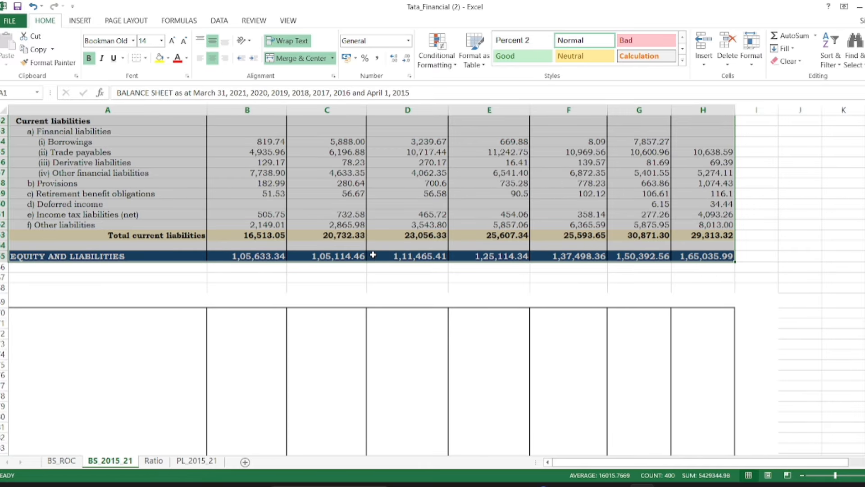
key("ctrl+c")
Paste the copied balance sheet below the original starting at A69, and clear all yearly figures in the copy
left_click(110, 289)
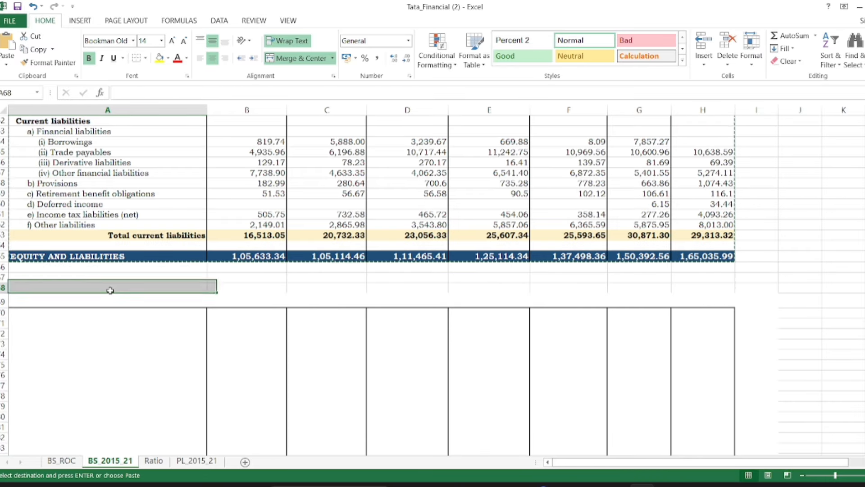
left_click(68, 298)
key("ctrl+v")
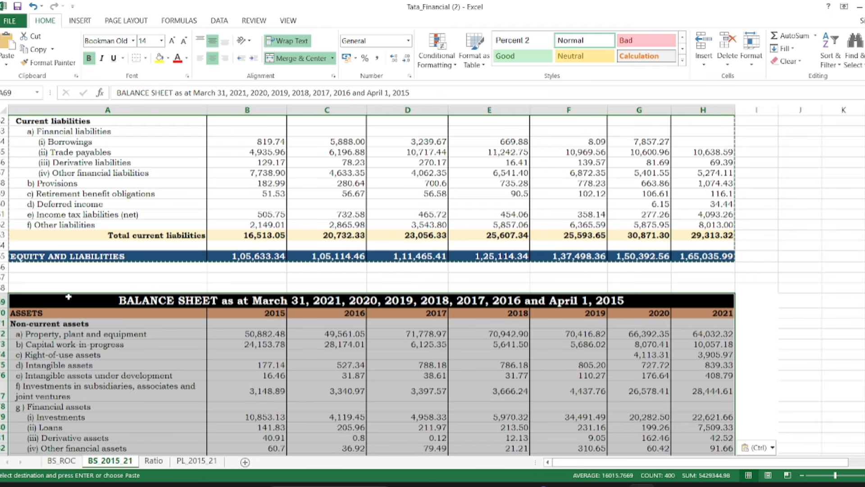
left_click_drag(223, 332, 727, 310)
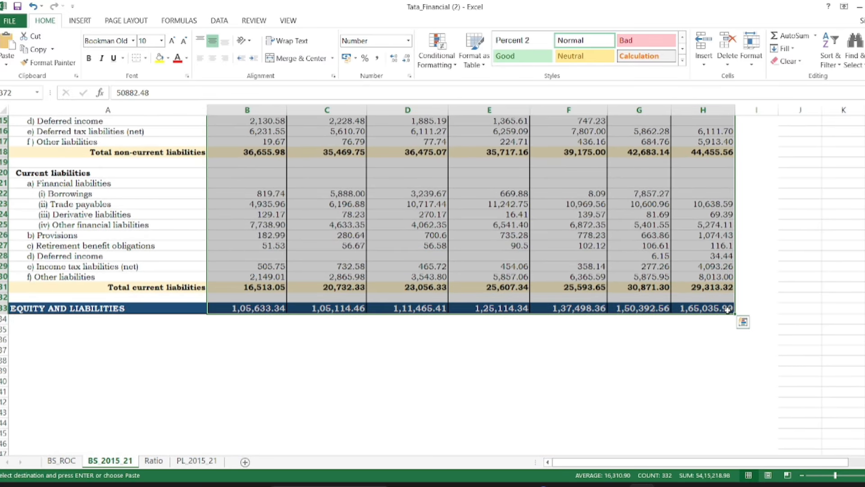
key("Delete")
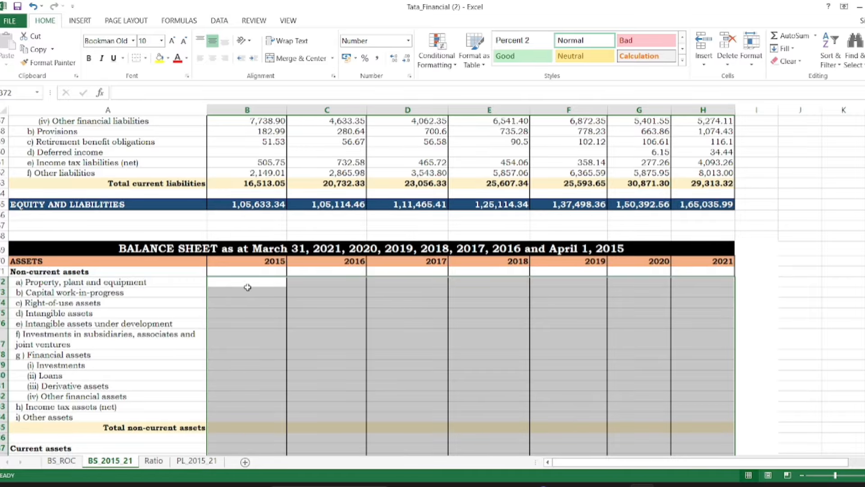
In the copy's 2015 Property, plant and equipment cell, build a formula dividing B4 by the 2015 total assets in B32
left_click(241, 281)
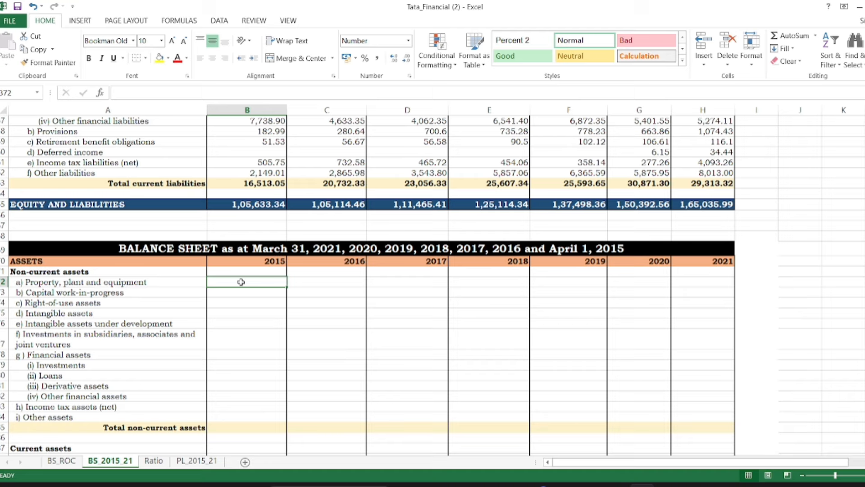
type("=")
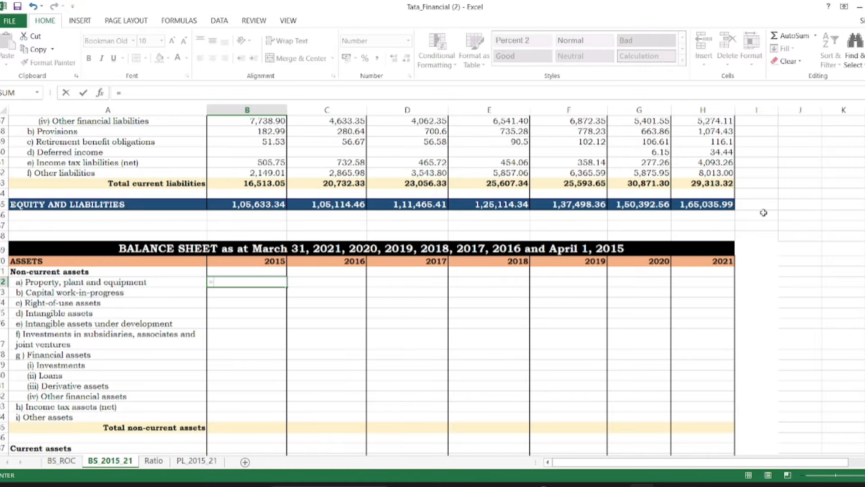
left_click_drag(864, 272, 864, 135)
left_click(273, 164)
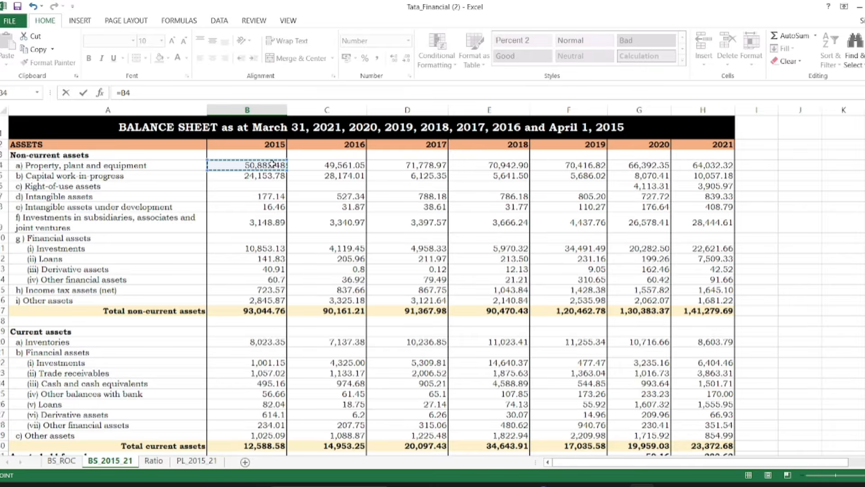
type("/")
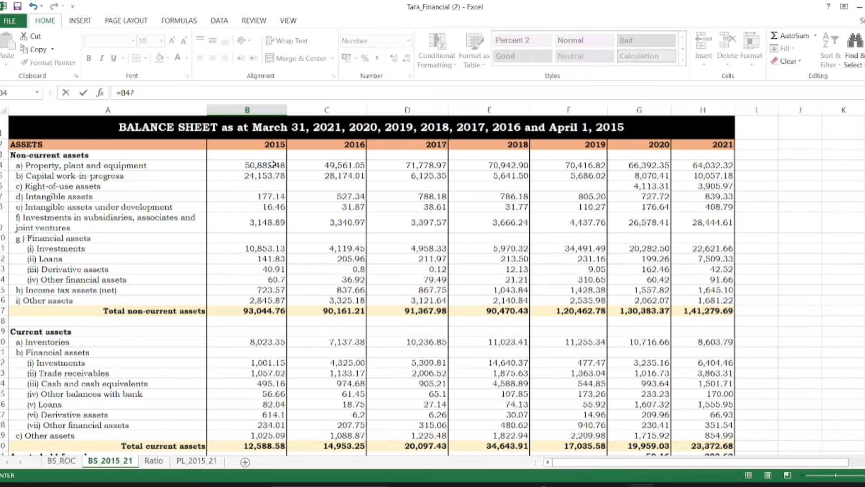
key("BackSpace")
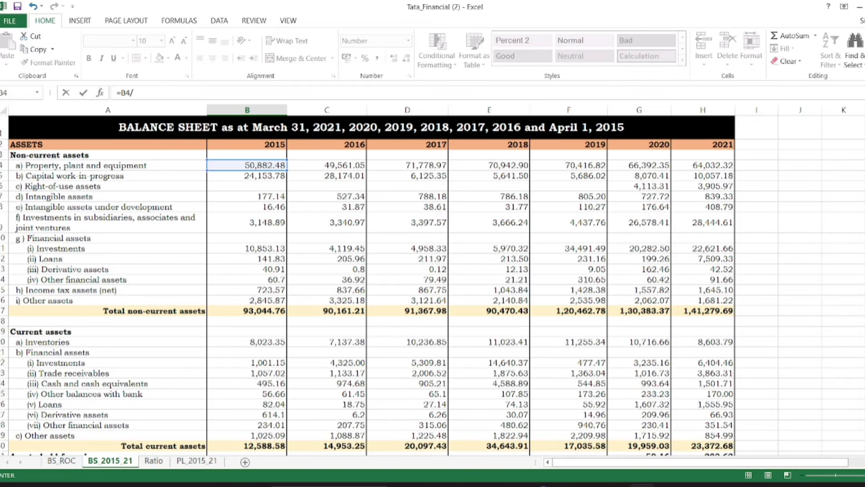
scroll(352, 391, "down", 2)
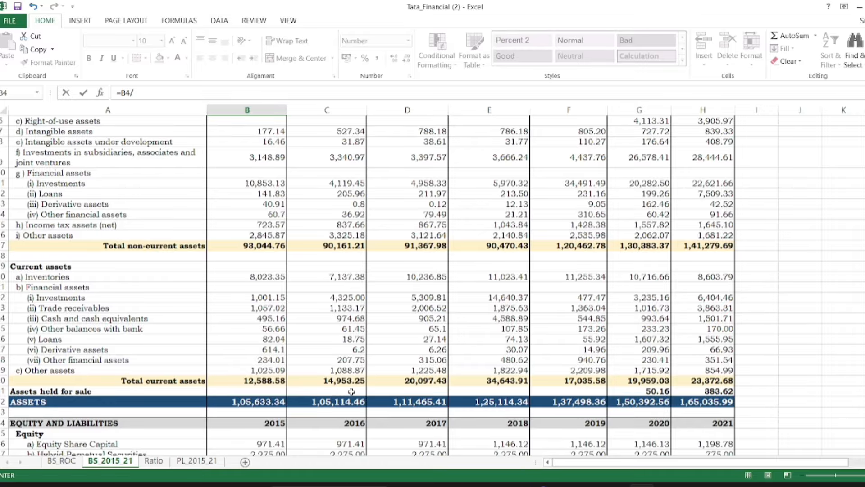
left_click(259, 402)
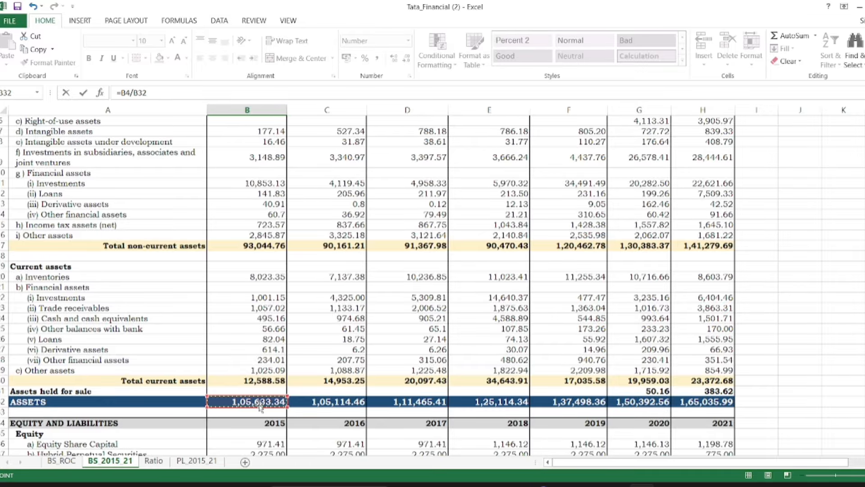
Lock the row of the total assets reference so the formula reads =B4/B$32, and enter it
left_click(141, 92)
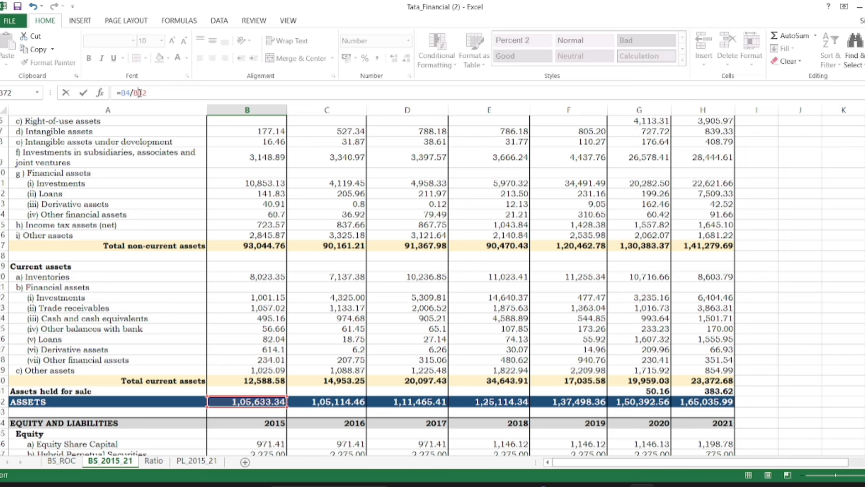
type("$")
scroll(433, 287, "down", 3)
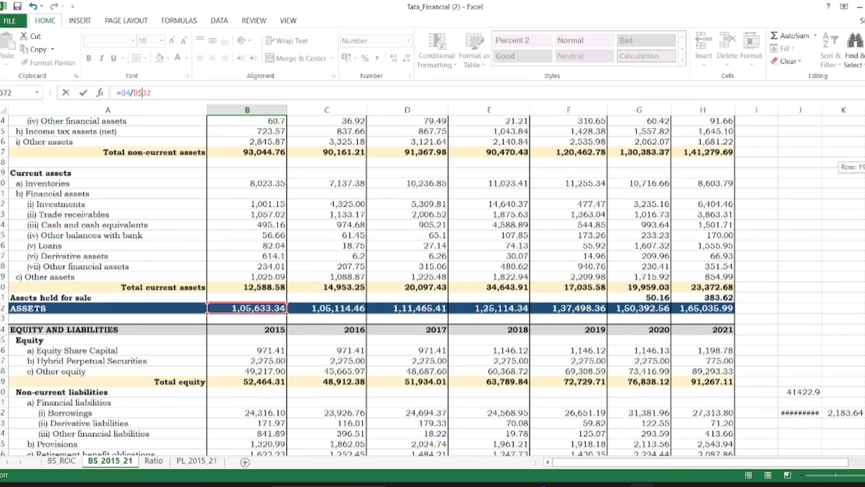
scroll(433, 286, "down", 18)
scroll(433, 287, "up", 5)
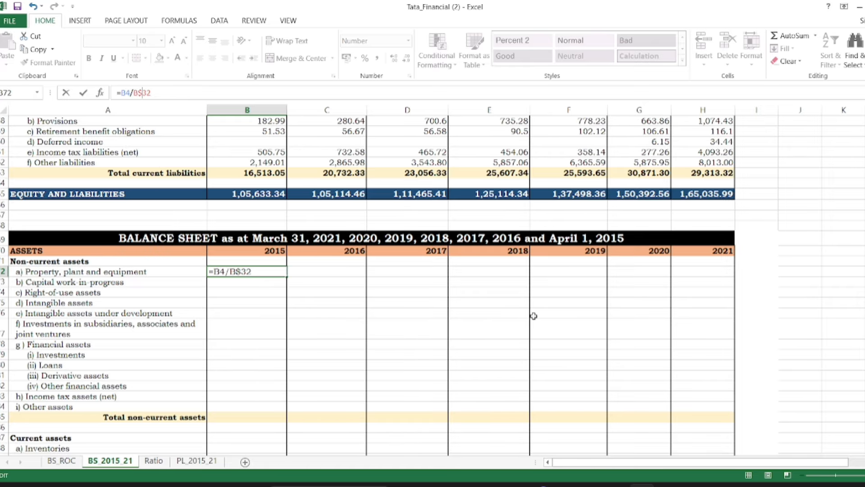
key("Return")
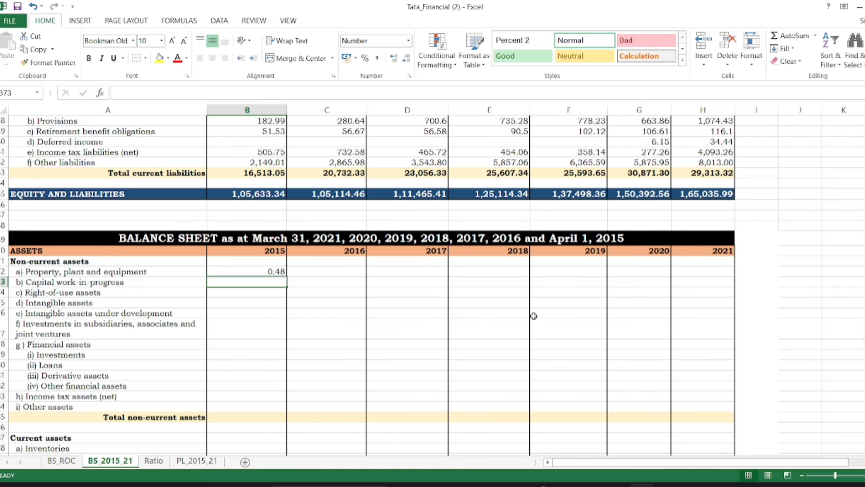
Copy the B72 formula to all line items and all years from 2015 to 2021 in the second balance sheet
left_click(258, 271)
key("ctrl+c")
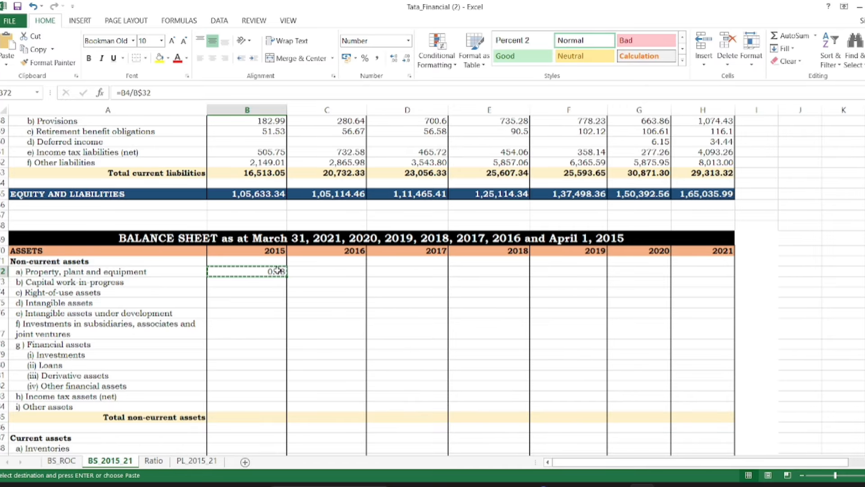
left_click_drag(277, 270, 690, 313)
key("ctrl+v")
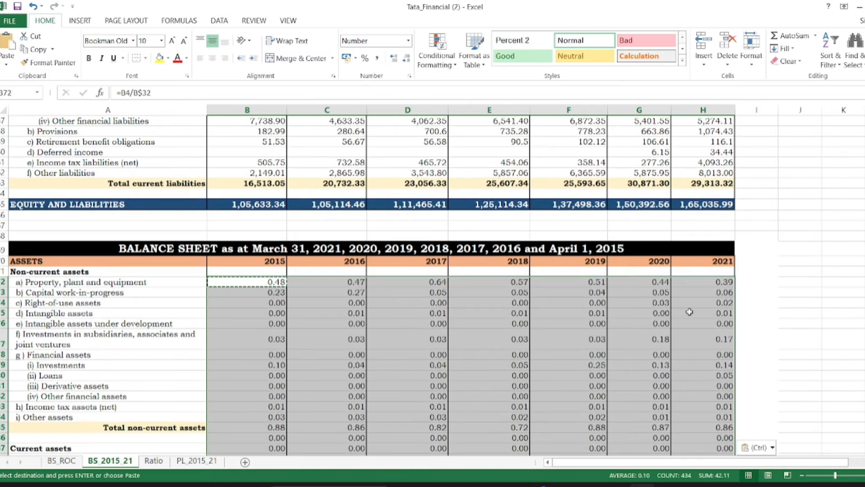
Format the calculated shares of total assets as Percentage
left_click(408, 40)
left_click(393, 228)
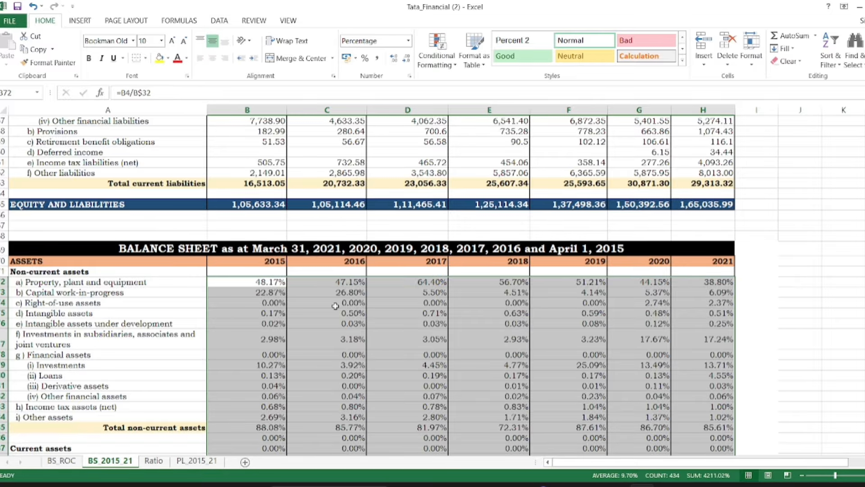
left_click(335, 305)
left_click(365, 353)
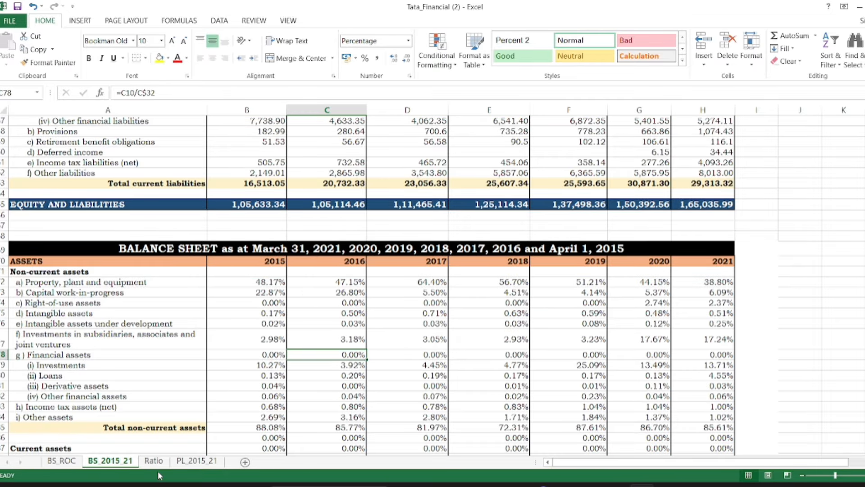
On the Ratio sheet, change the first two year headings of the liquidity ratios to 2015 and 2016
left_click(153, 460)
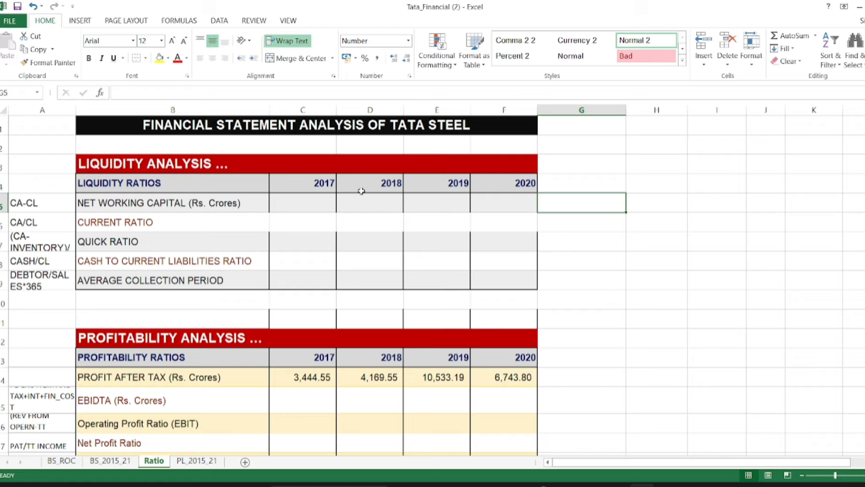
left_click(324, 185)
double_click(326, 186)
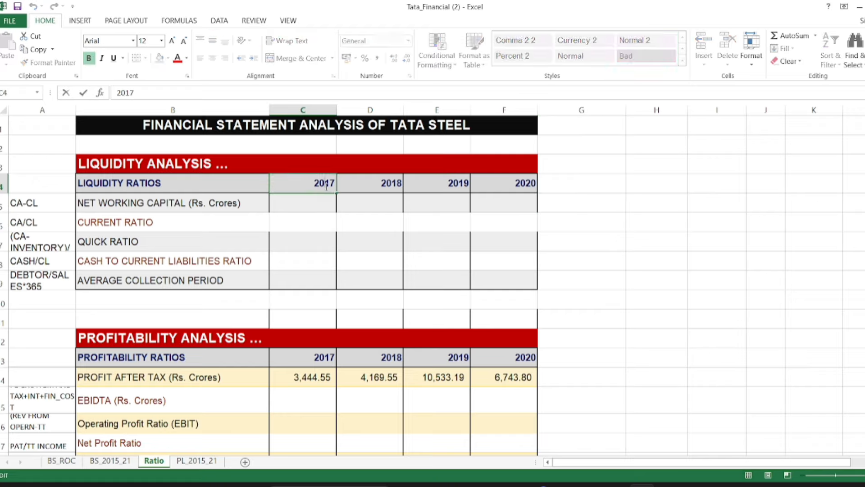
key("BackSpace")
type("5")
left_click(397, 185)
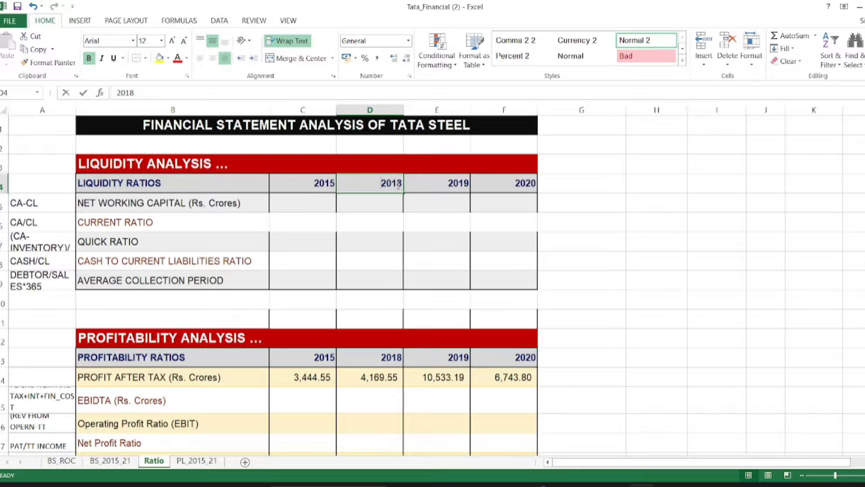
double_click(399, 185)
key("BackSpace")
type("6")
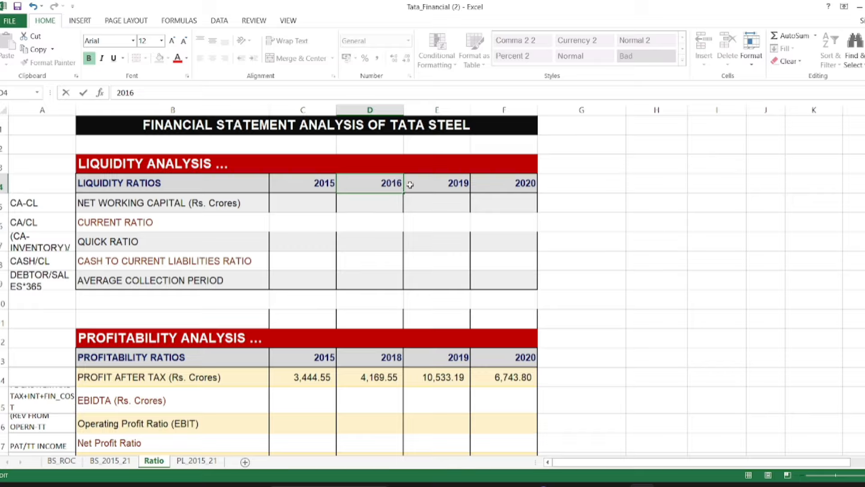
Change the third and fourth year headings of the liquidity ratios to 2017 and 2018
left_click(460, 185)
double_click(459, 185)
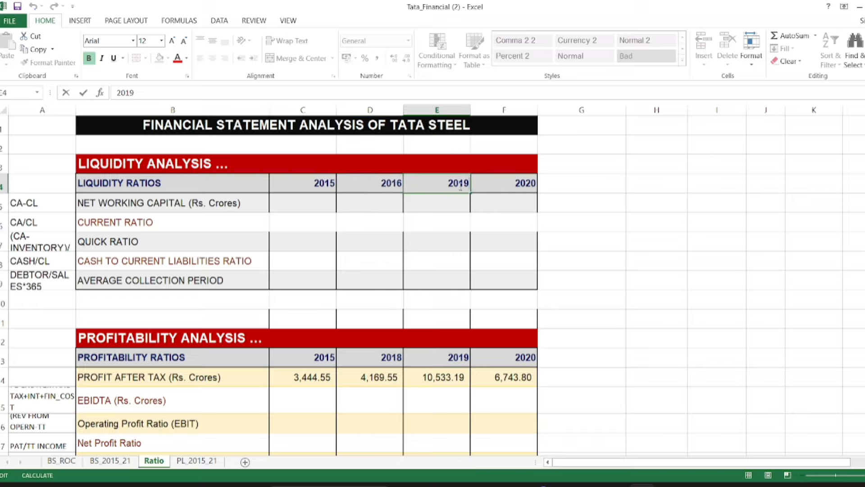
key("BackSpace")
type("7")
left_click(510, 183)
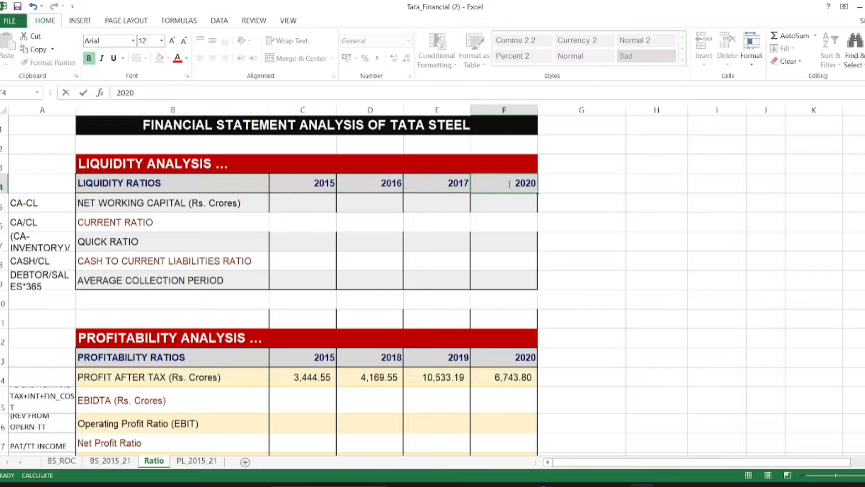
double_click(509, 183)
key("BackSpace")
key("BackSpace")
type("18")
left_click(572, 189)
type("2019")
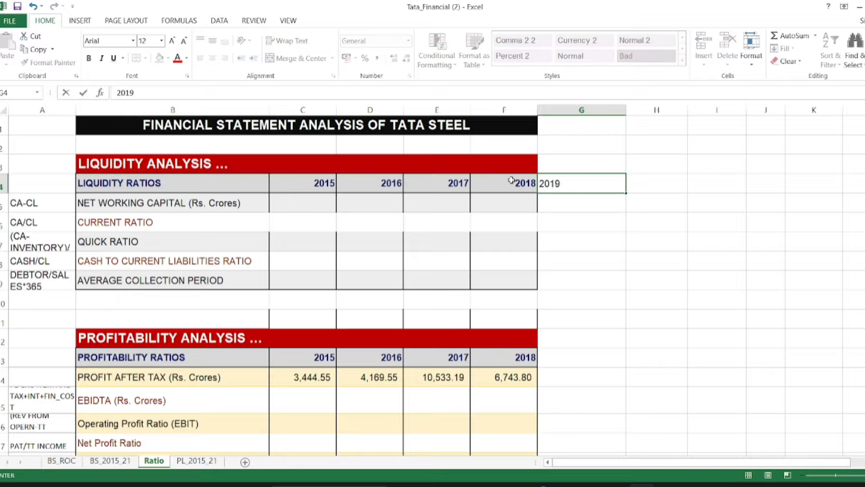
key("BackSpace")
key("BackSpace")
key("BackSpace")
key("BackSpace")
Fill the liquidity ratio year headings as a series across columns G to I, through 2021
left_click(327, 182)
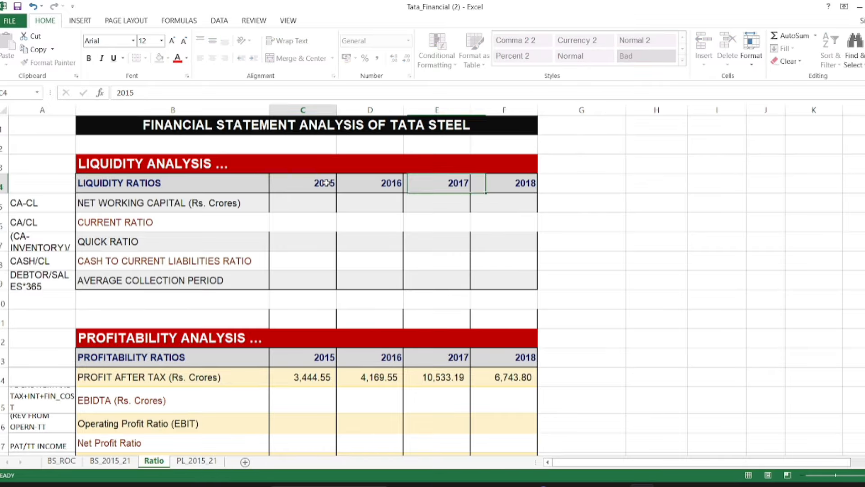
left_click_drag(327, 182, 741, 187)
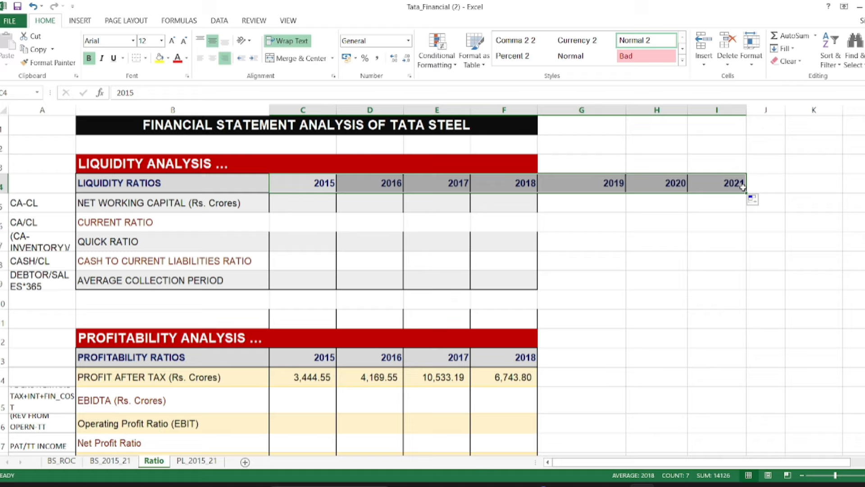
left_click(305, 219)
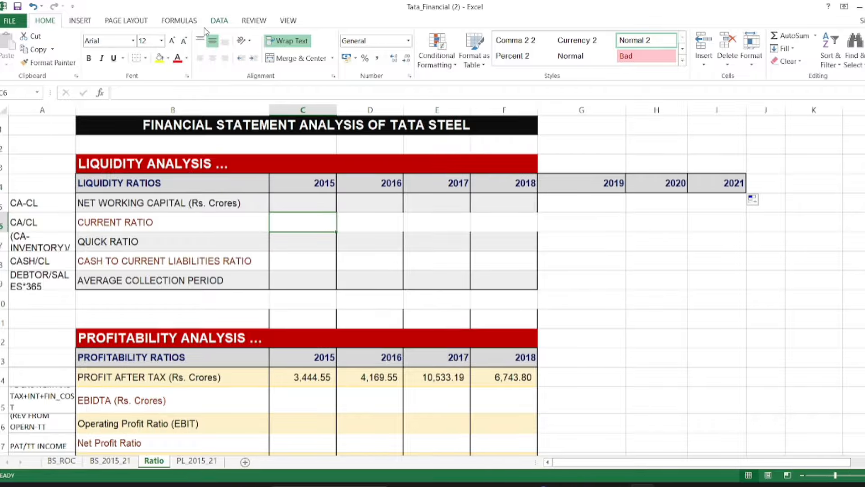
Enable the Developer tab in the program's ribbon customization options
left_click(10, 22)
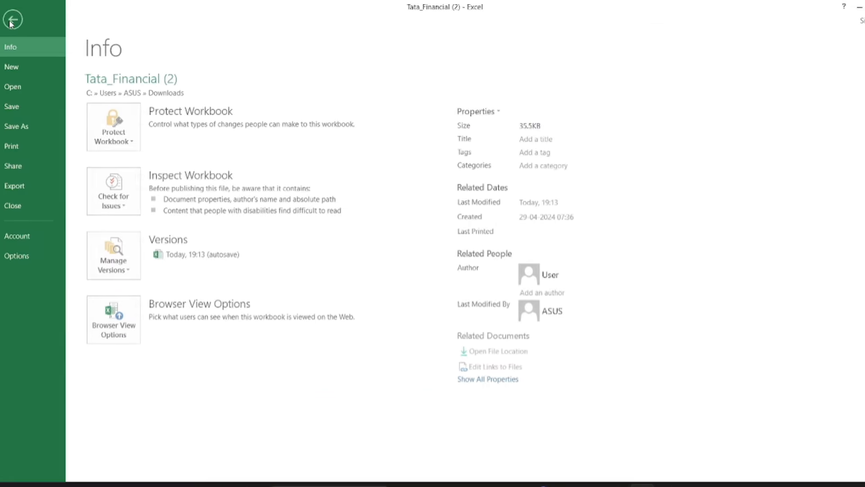
left_click(31, 256)
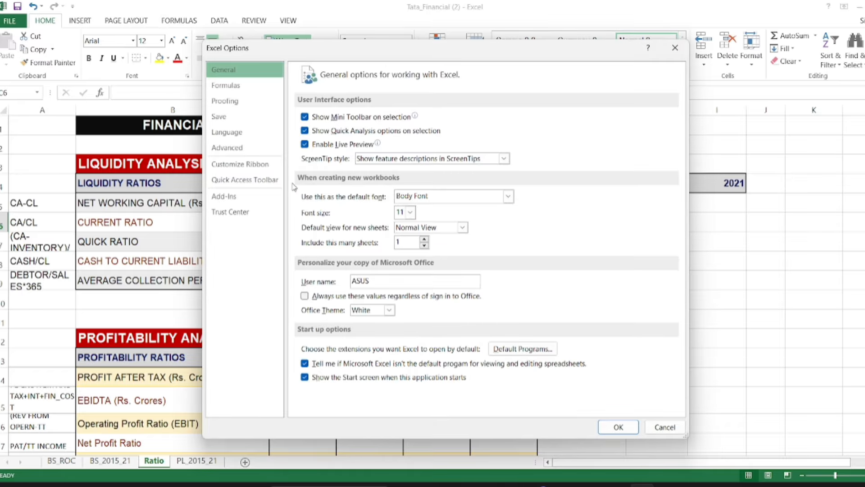
left_click(249, 165)
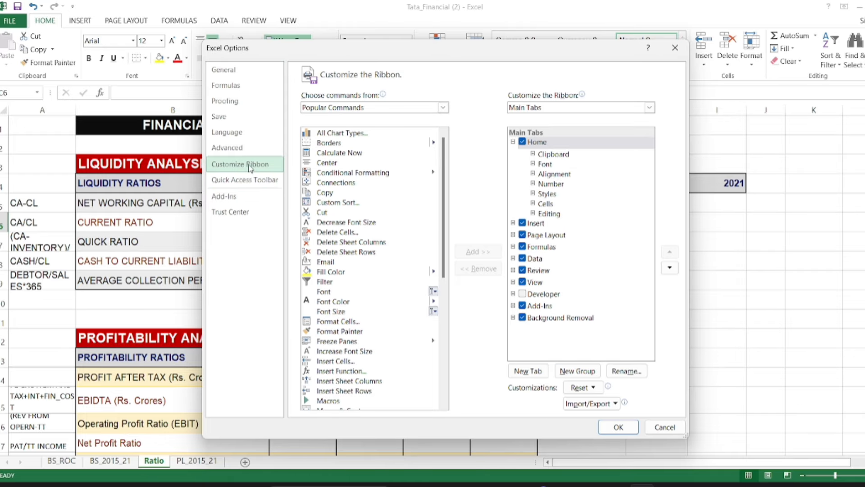
left_click(522, 294)
left_click(619, 427)
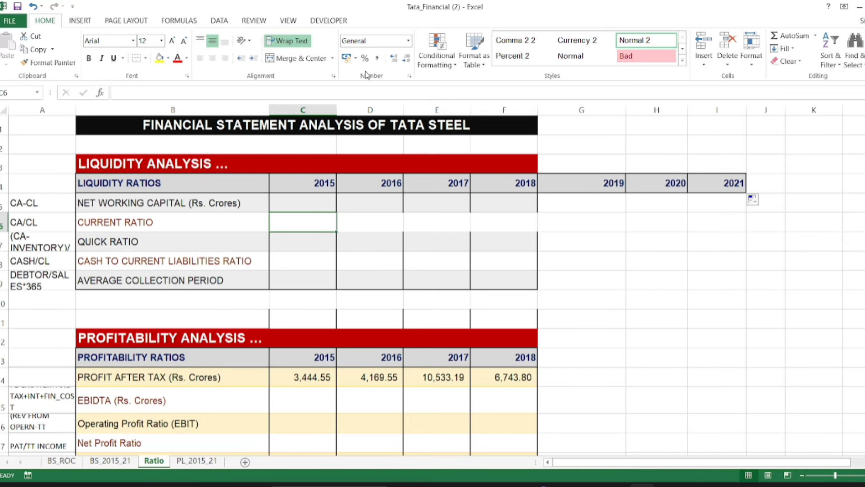
Switch to the Visual Basic editor, insert a new module in the workbook's project and maximize its code window
left_click(328, 21)
left_click(8, 51)
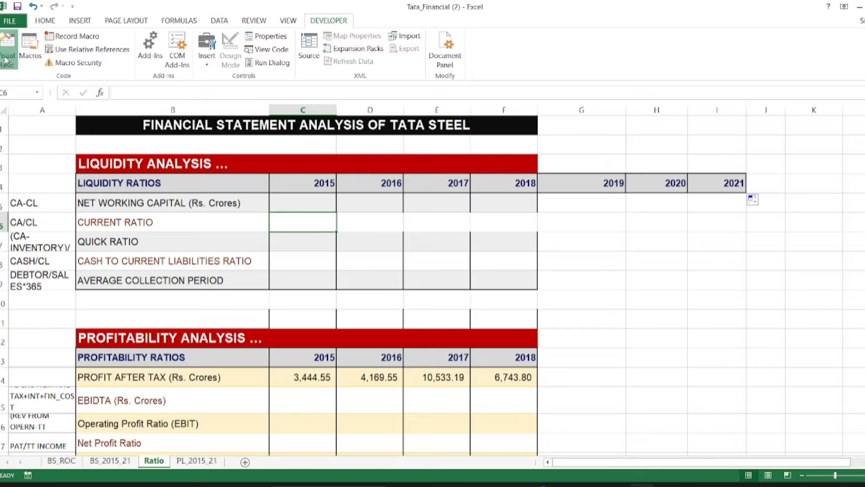
left_click(75, 25)
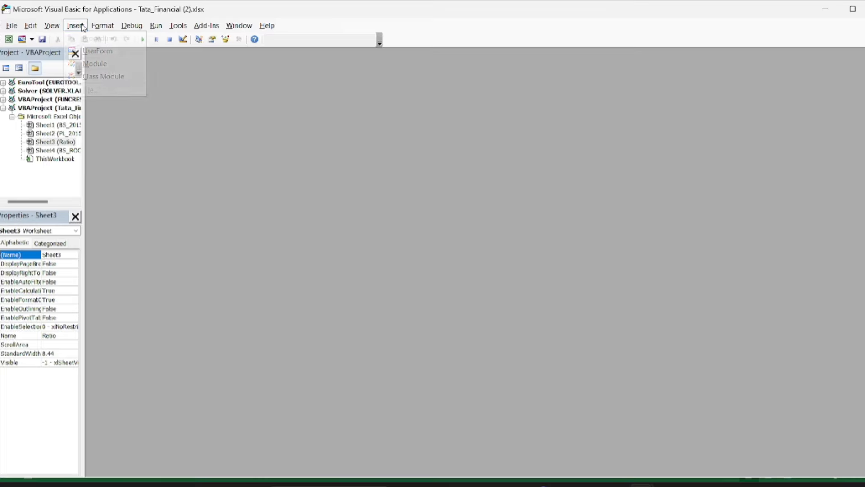
left_click(106, 65)
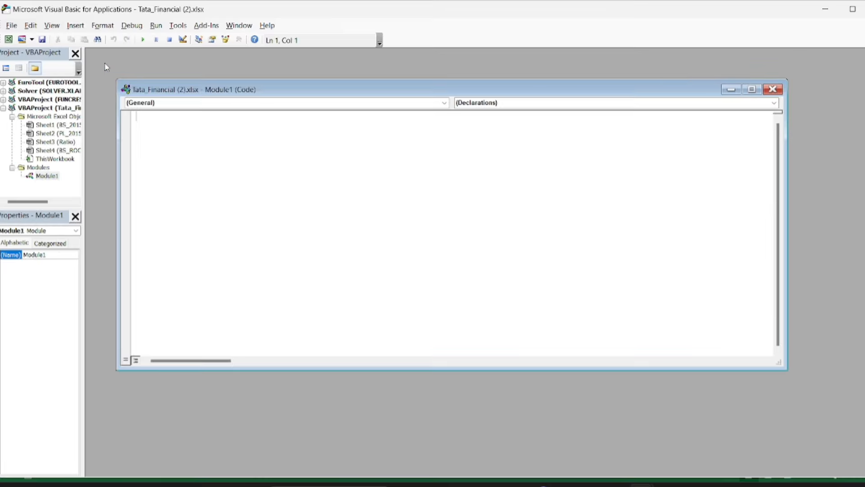
left_click(752, 89)
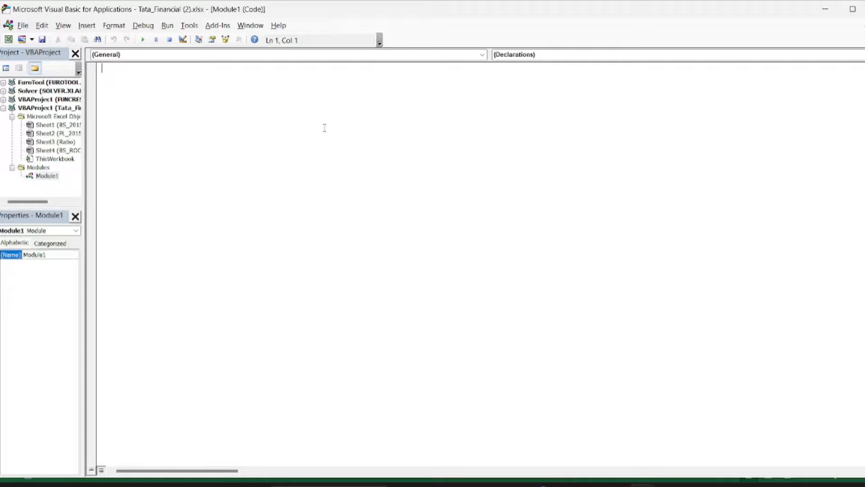
Create an empty procedure named cr() in the new module, with blank lines for its body
type("sub cr()")
key("Return")
Declare the arrays cr(20), ca(20) and cl(20) As Double at the start of the cr procedure
key("Return")
key("Return")
key("Return")
key("Return")
key("Return")
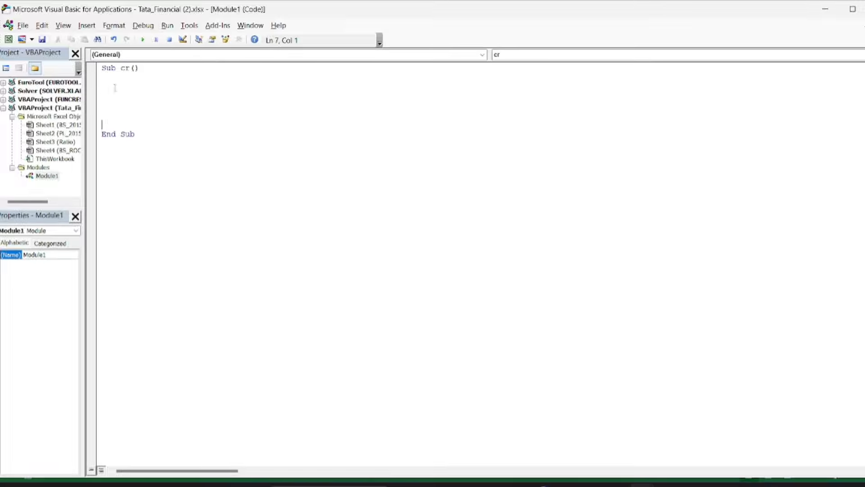
left_click(115, 87)
type("dim cr(20) as double")
key("Return")
type("dim ")
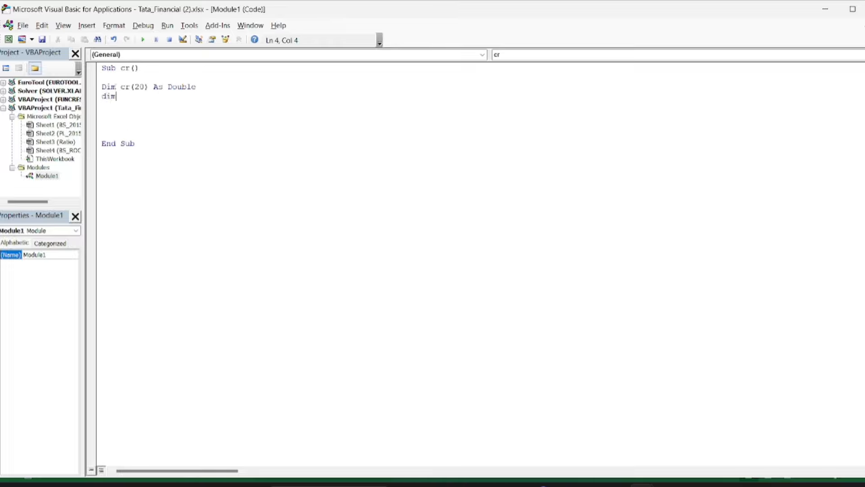
type("ca(20) as double")
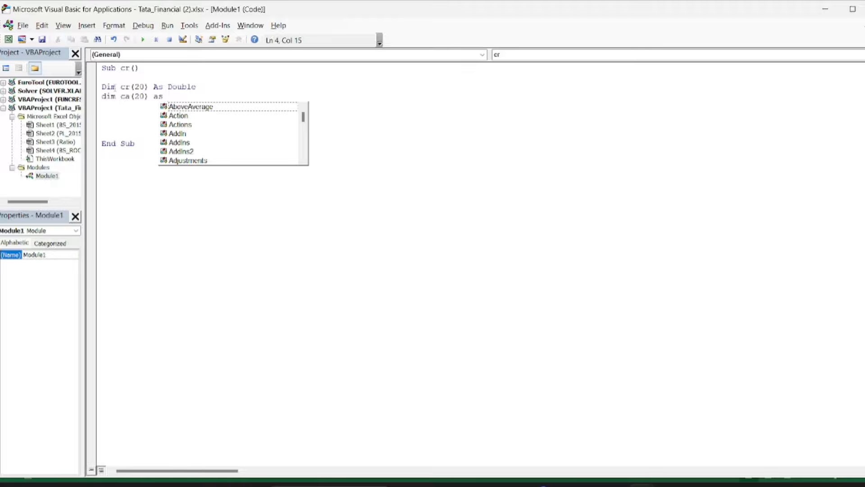
key("Return")
type("dim cl(2")
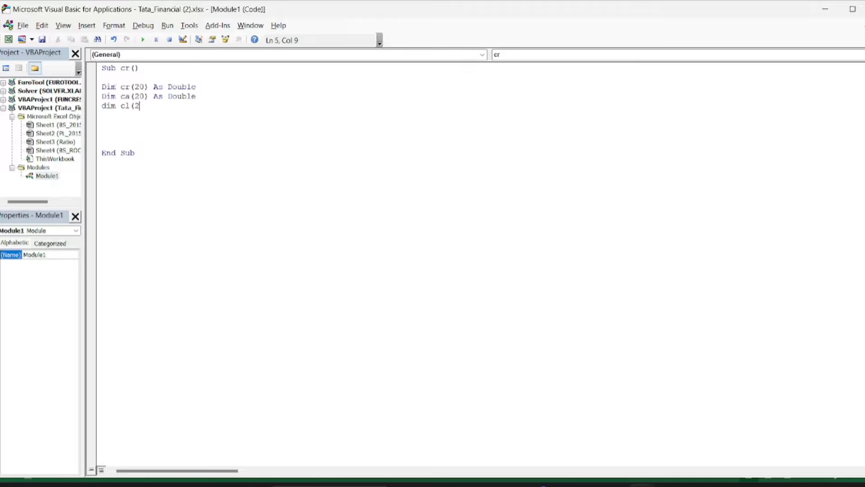
type("0) as double")
key("Return")
key("Return")
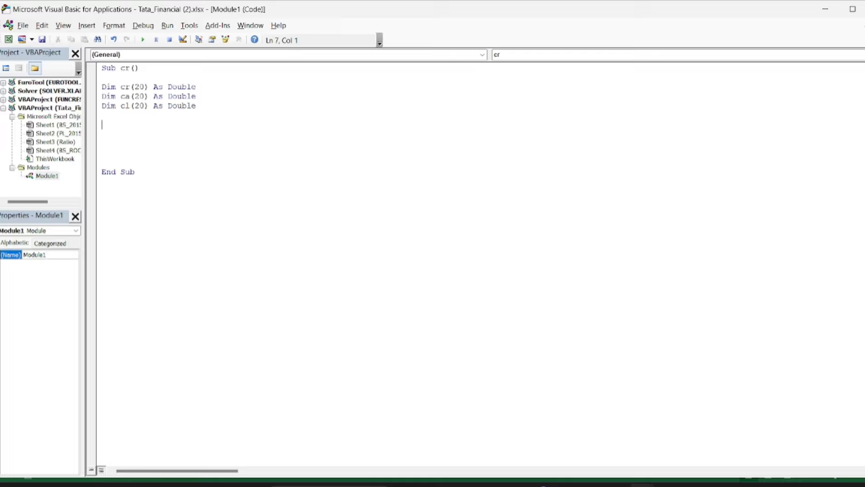
Check on the BS_2015_21 sheet which rows hold total current liabilities and total current assets, and return to the code
mouse_move(645, 484)
left_click(576, 428)
left_click(110, 460)
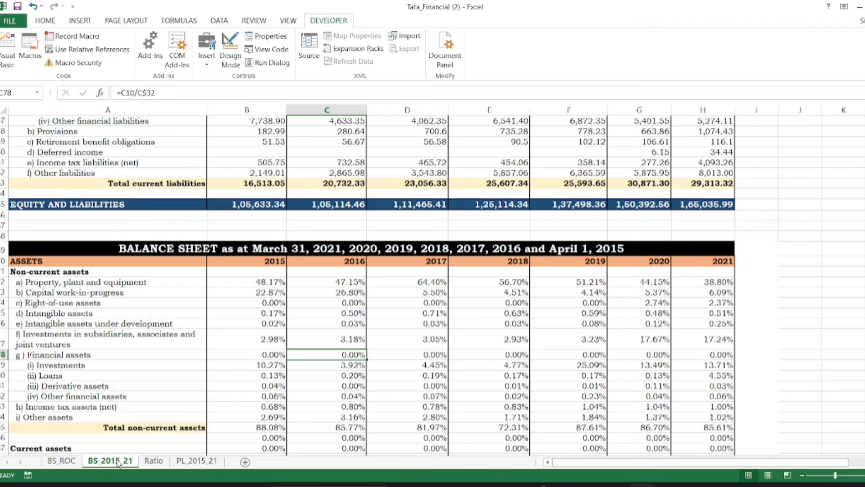
scroll(198, 247, "up", 2)
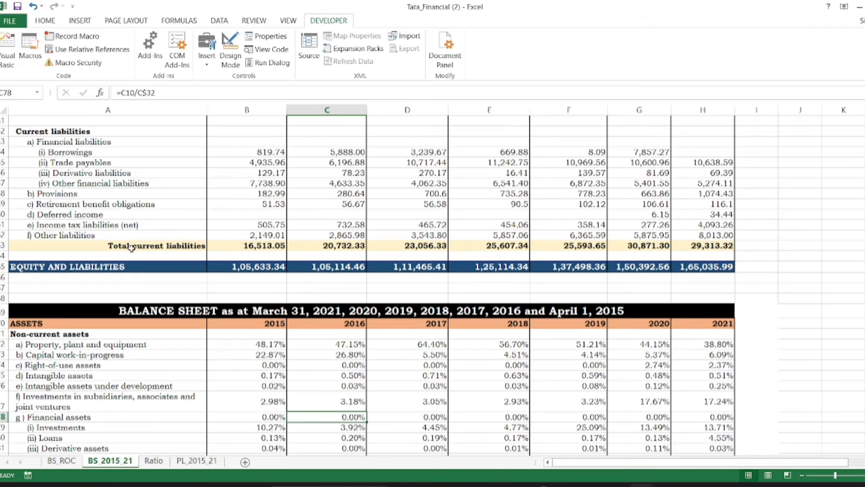
left_click(235, 247)
left_click_drag(864, 269, 864, 146)
left_click(256, 413)
key("alt+F11")
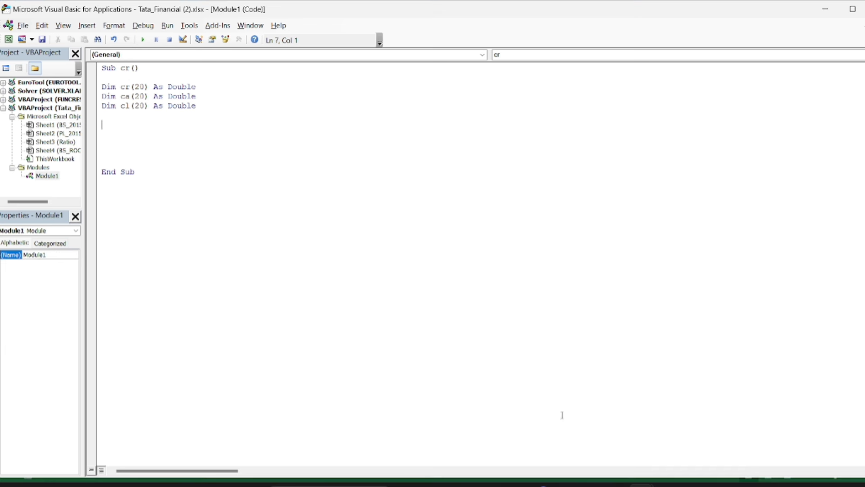
Below the declarations, add the statements Worksheets(2).Select and n = 7
type("worksheets(2).Select")
key("Return")
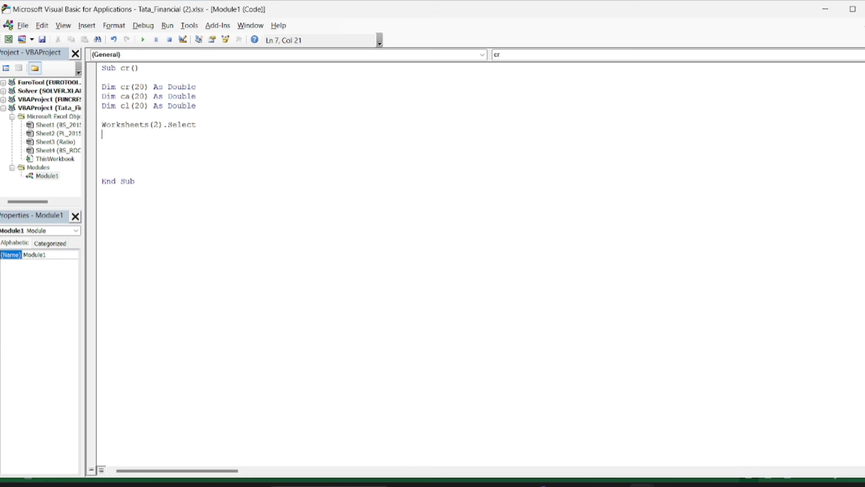
key("Return")
type("n=7")
key("Return")
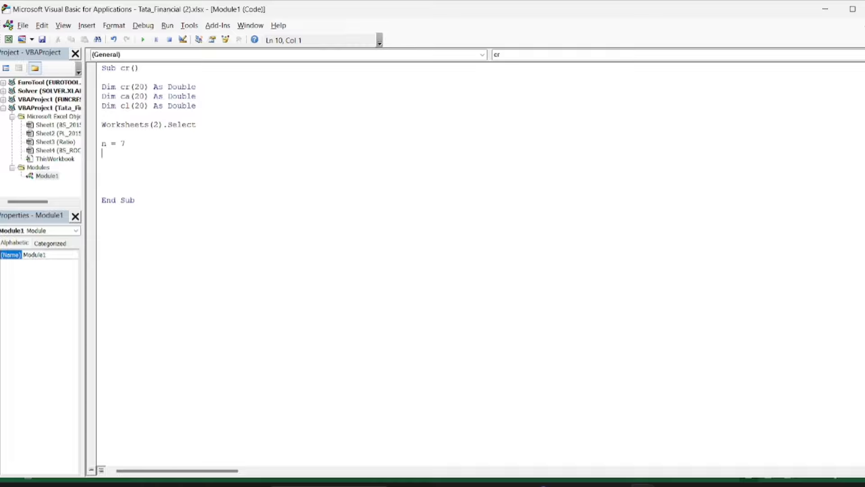
Start a For loop of i from 1 to n that assigns Cells(30, 1 + i).Value to ca(i)
type("for i = 1 to n")
key("Return")
type("ca(i)")
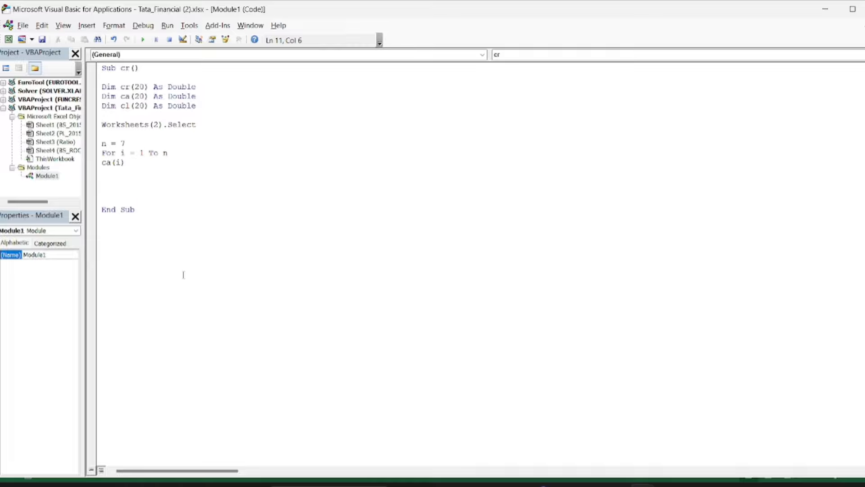
type("= cells(30, 1=")
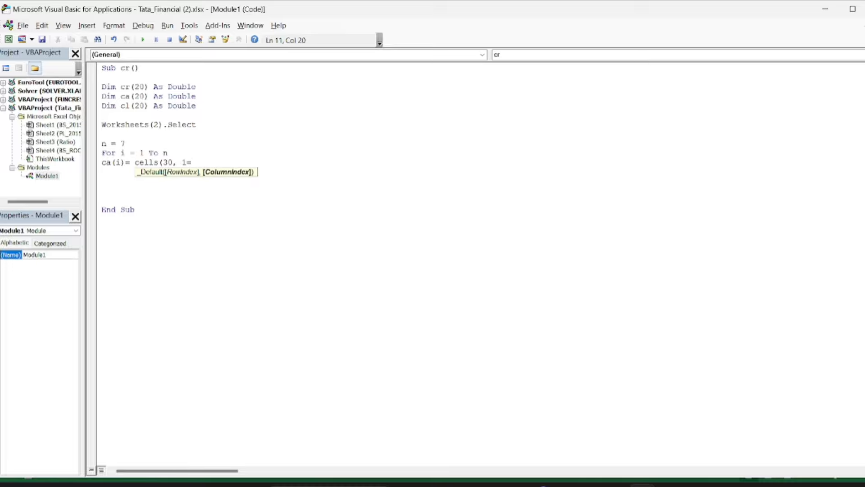
type("i)")
type(".value")
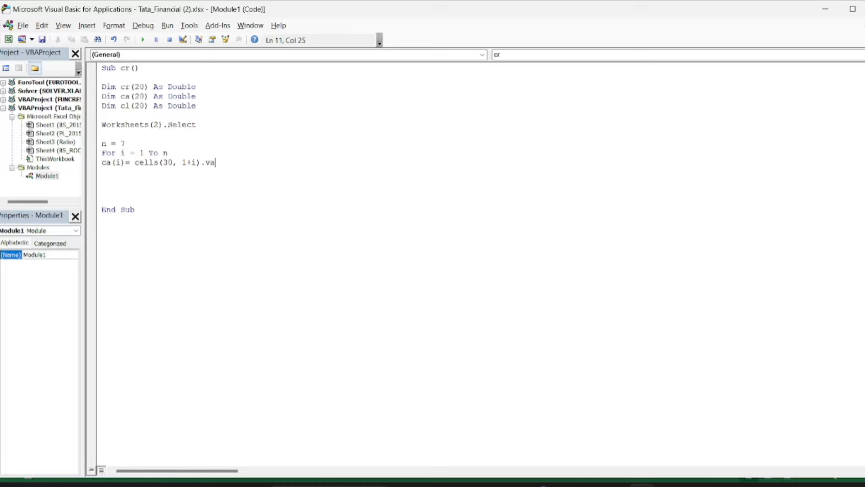
key("Return")
Assign Cells(63, 1 + i).Value to cl(i) inside the loop and close the loop with Next i
type("c")
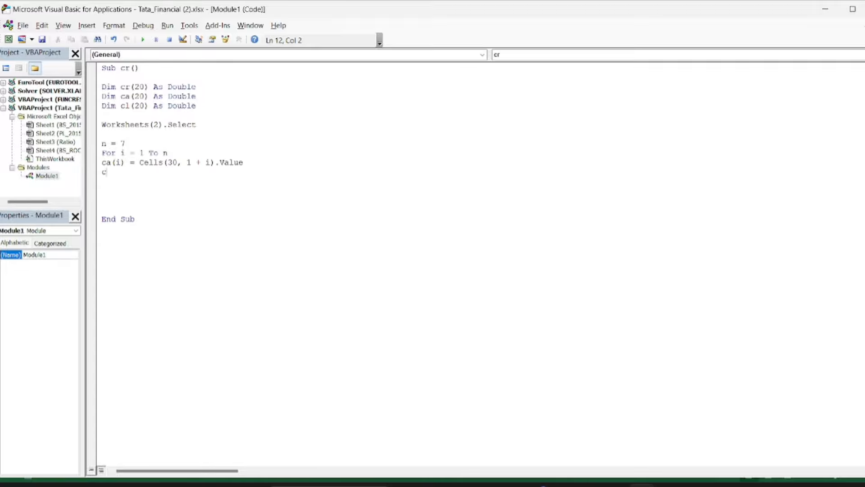
type("l(i)= cells(6")
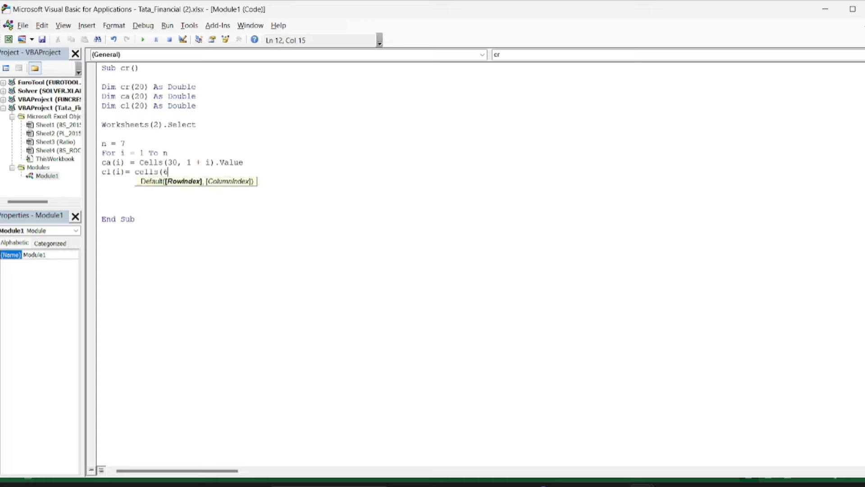
type("3, 1+i).Value")
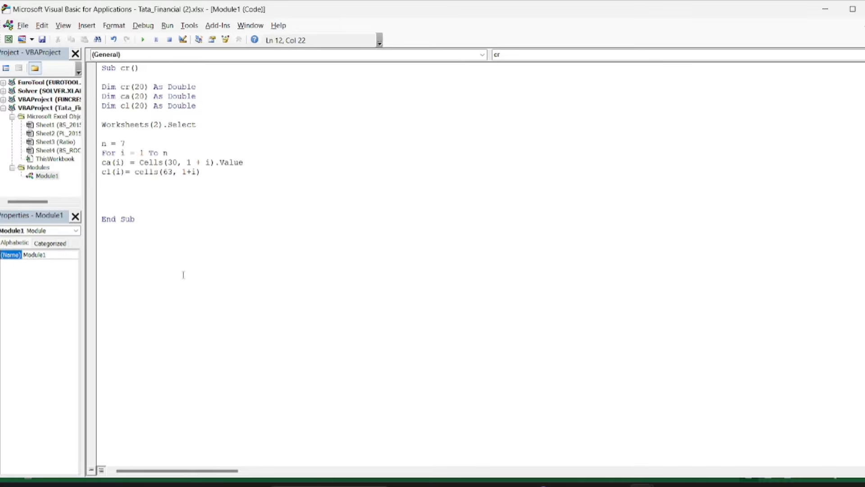
key("Return")
type("next i")
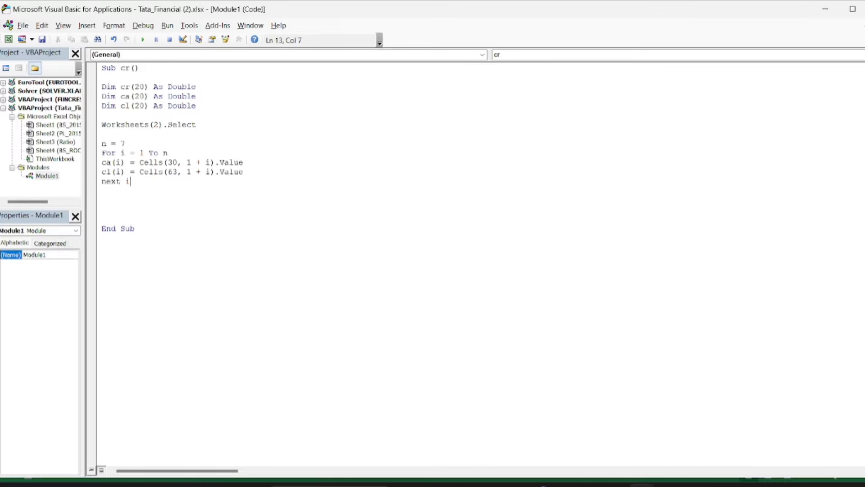
key("Return")
Add a second For loop of i from 1 to n that calculates cr(i) = ca(i) / cl(i)
key("Return")
type("for i = 1 to n")
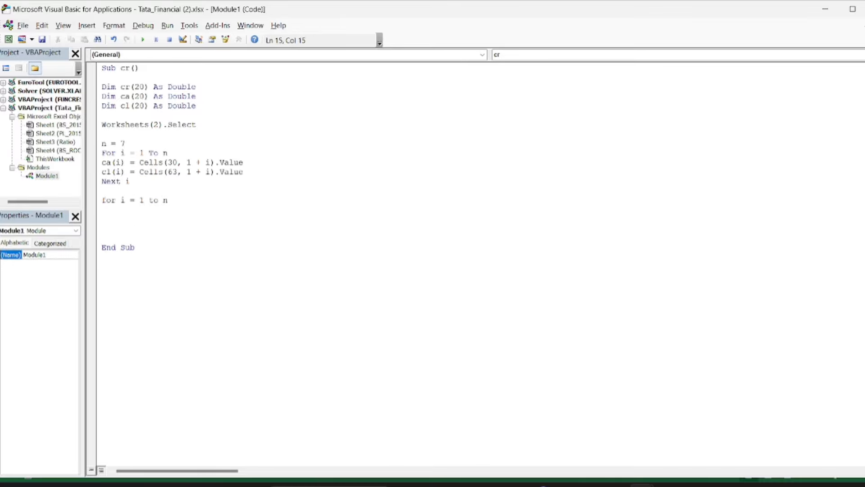
key("Return")
type("cr(i)=")
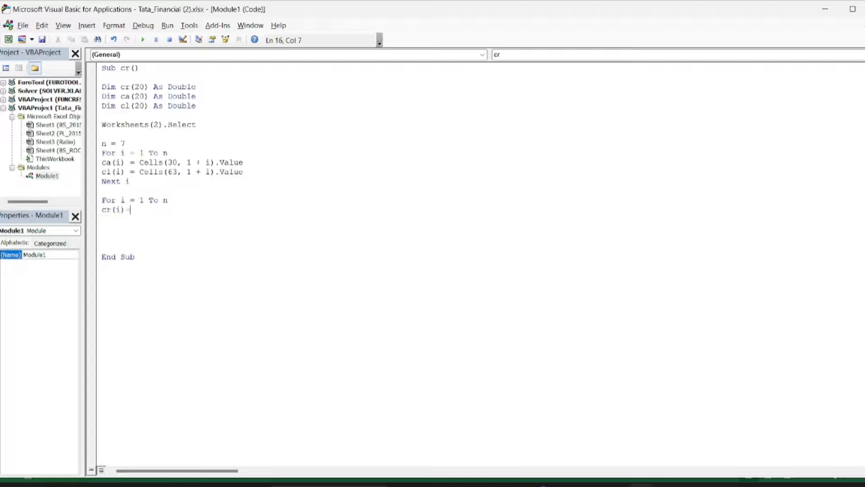
type(" ca(i)/cl(i)")
key("Return")
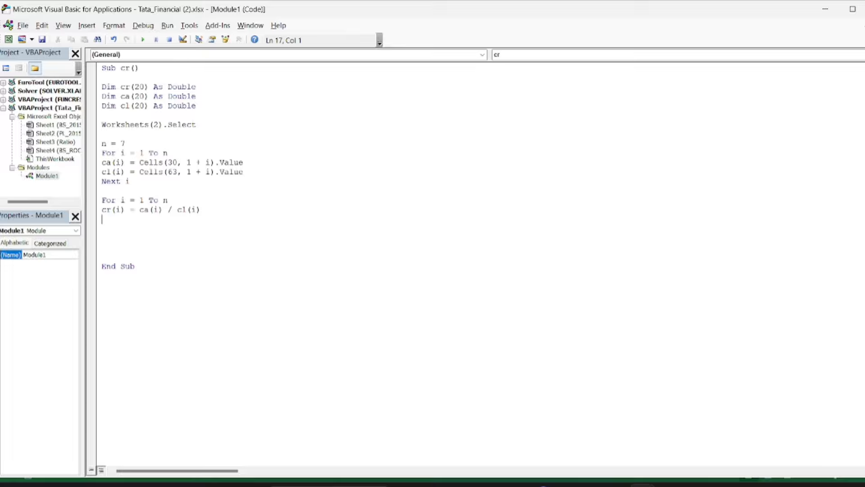
type("Next i")
key("Return")
key("Return")
Begin a Worksheets( statement below the current ratio loop
type("w")
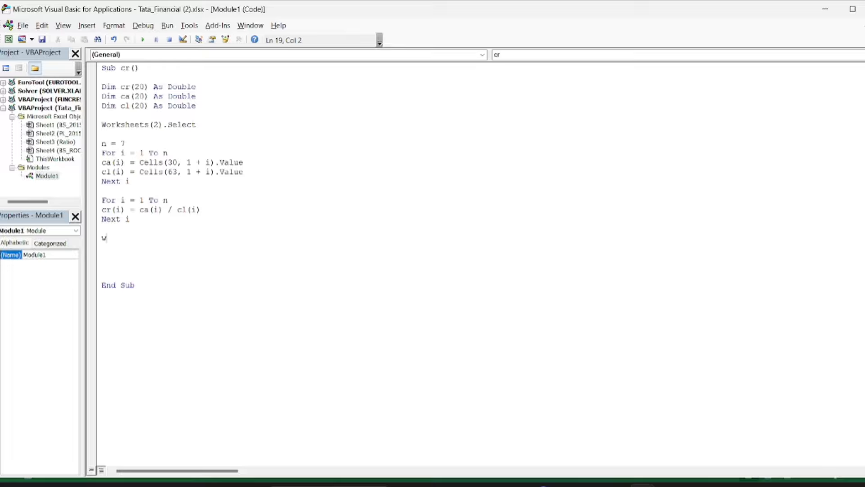
type("orksheets(")
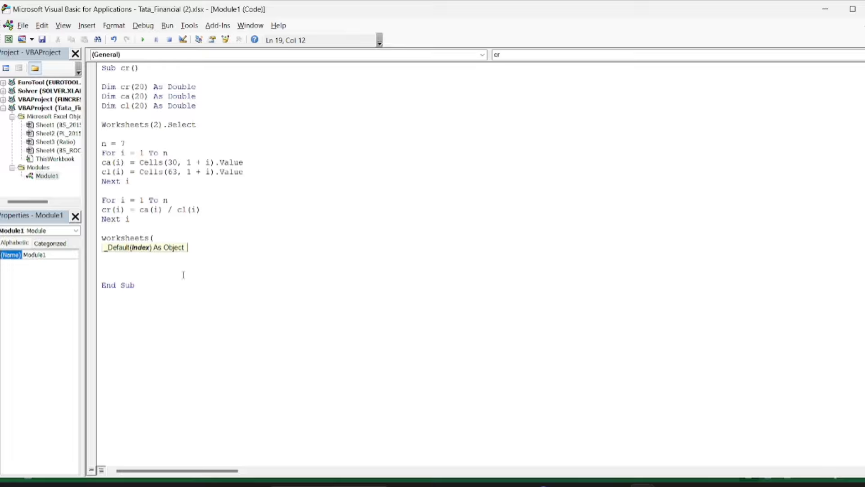